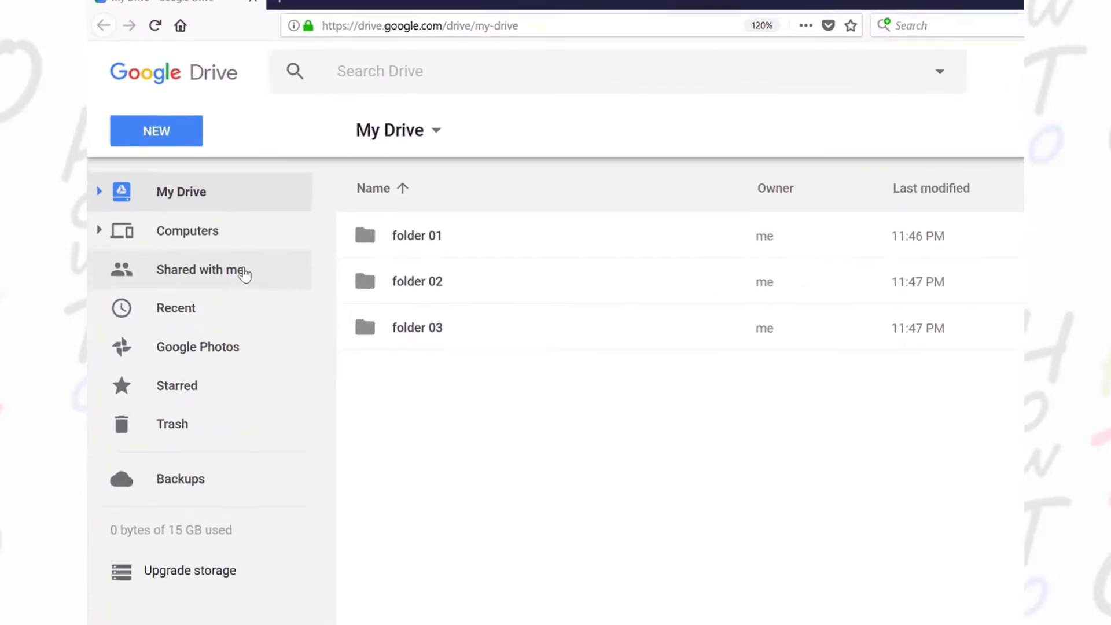
# Show 'Shared with me', listing the editable and view-only folders another user shared.
pyautogui.click(214, 235)
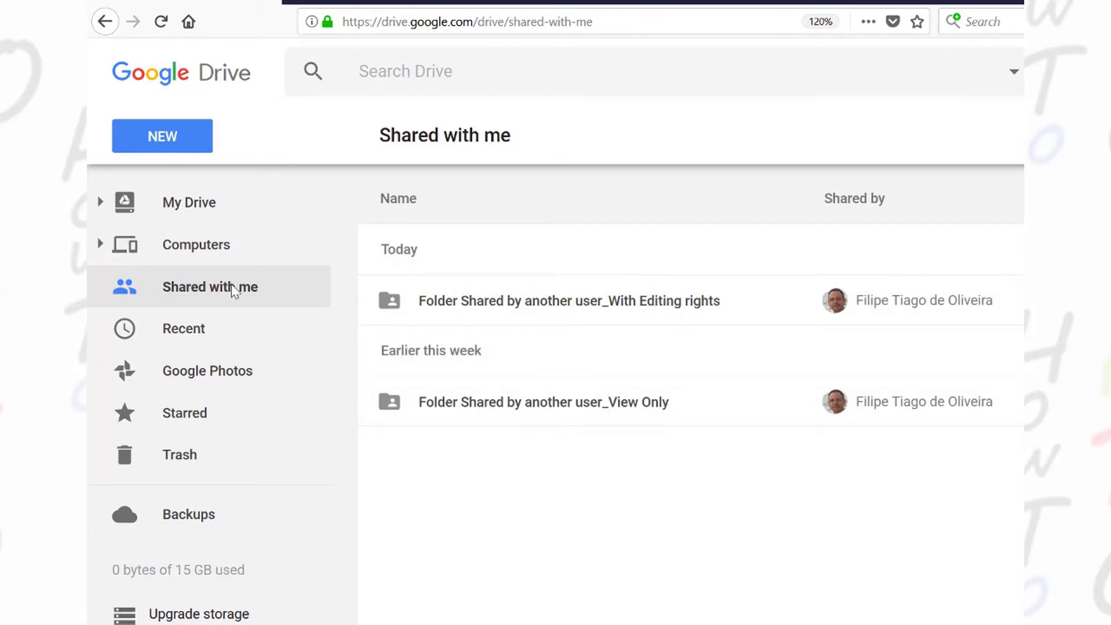
# Drag both shared folders into My Drive, then open the View Only folder's four files.
pyautogui.click(409, 307)
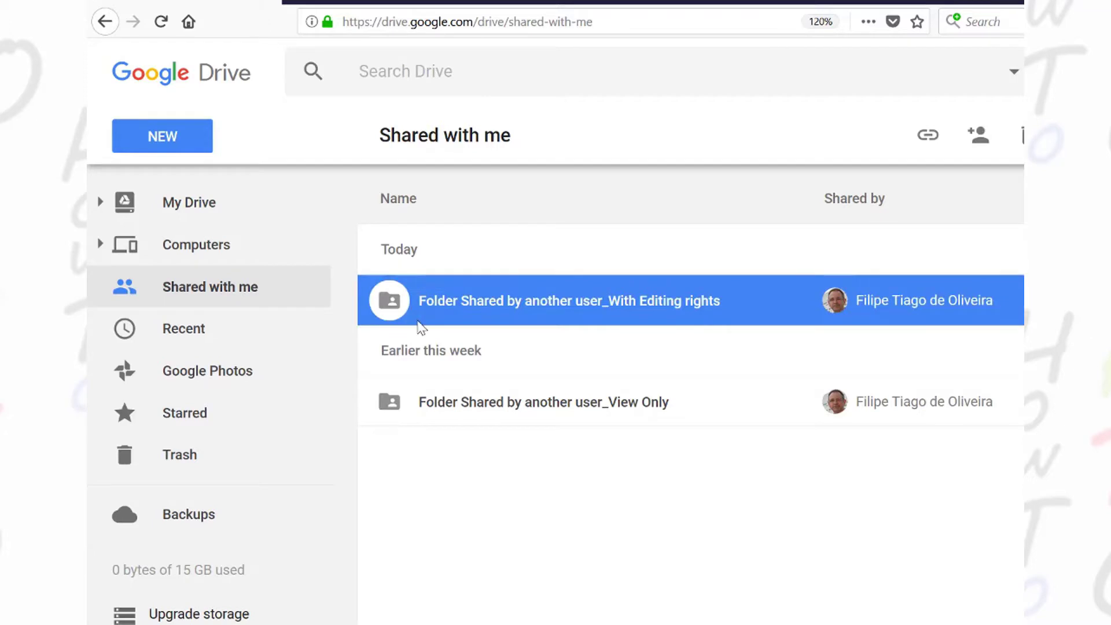
pyautogui.moveTo(780, 524); pyautogui.dragTo(428, 261)
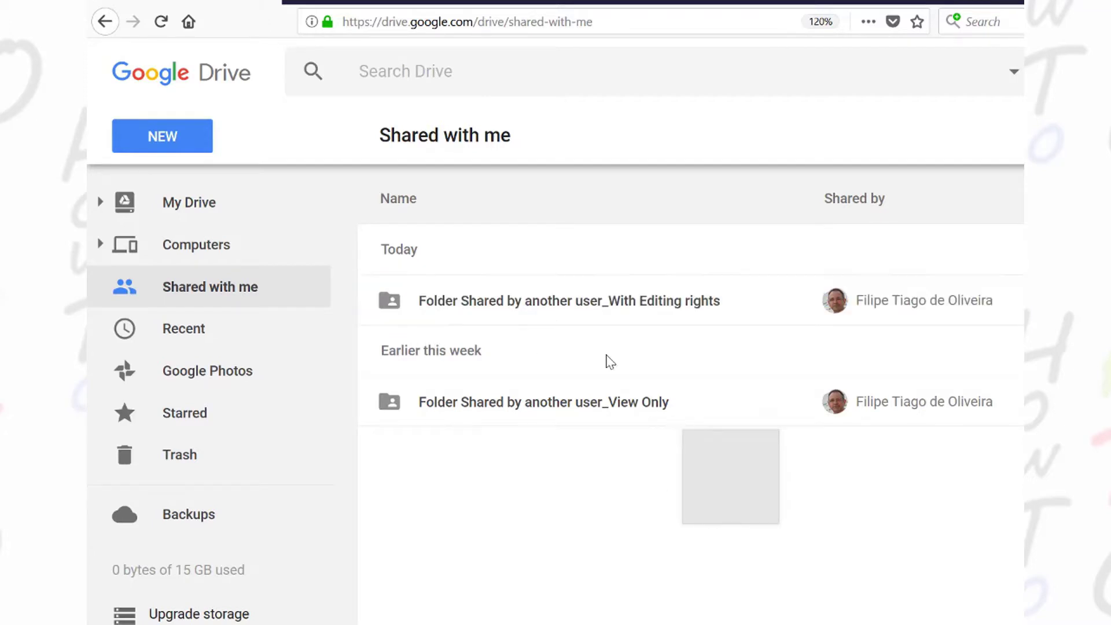
pyautogui.moveTo(461, 315); pyautogui.dragTo(241, 209)
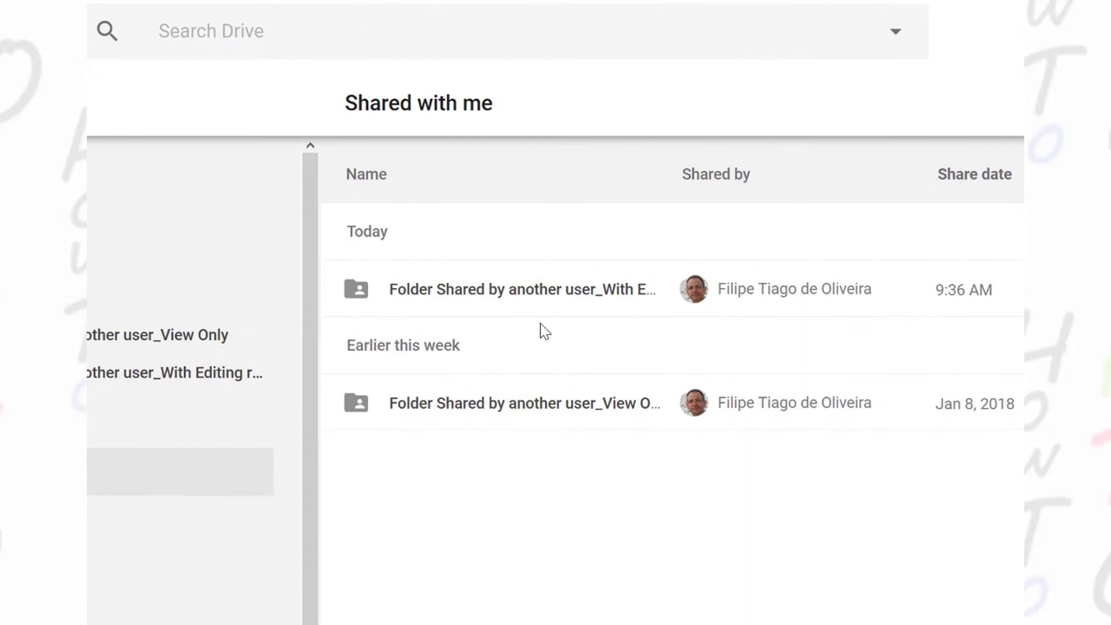
pyautogui.click(523, 293)
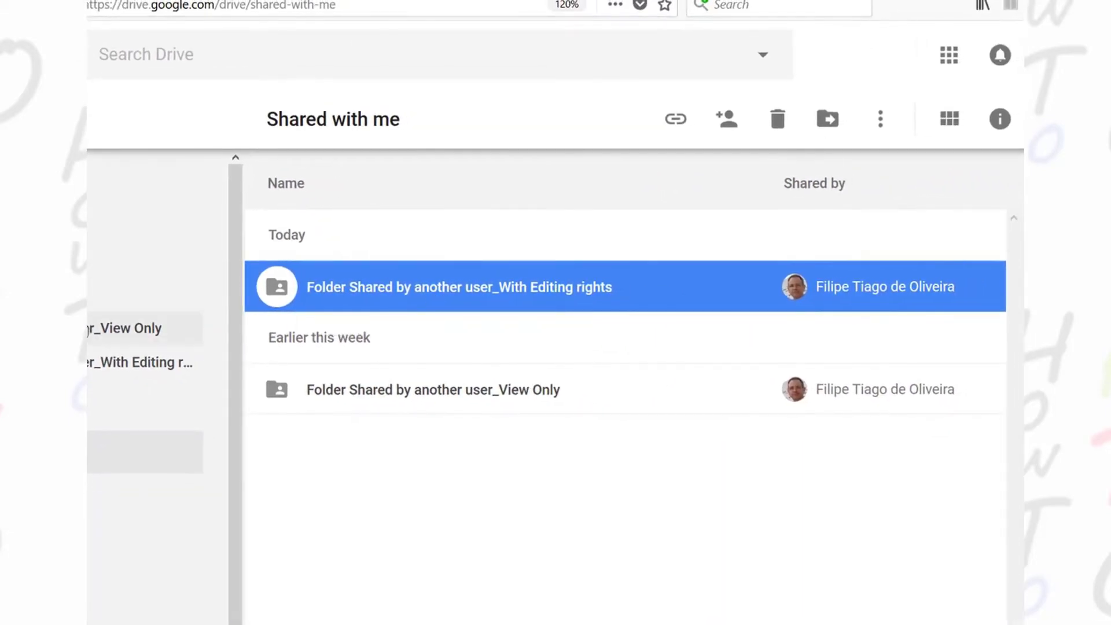
pyautogui.doubleClick(440, 389)
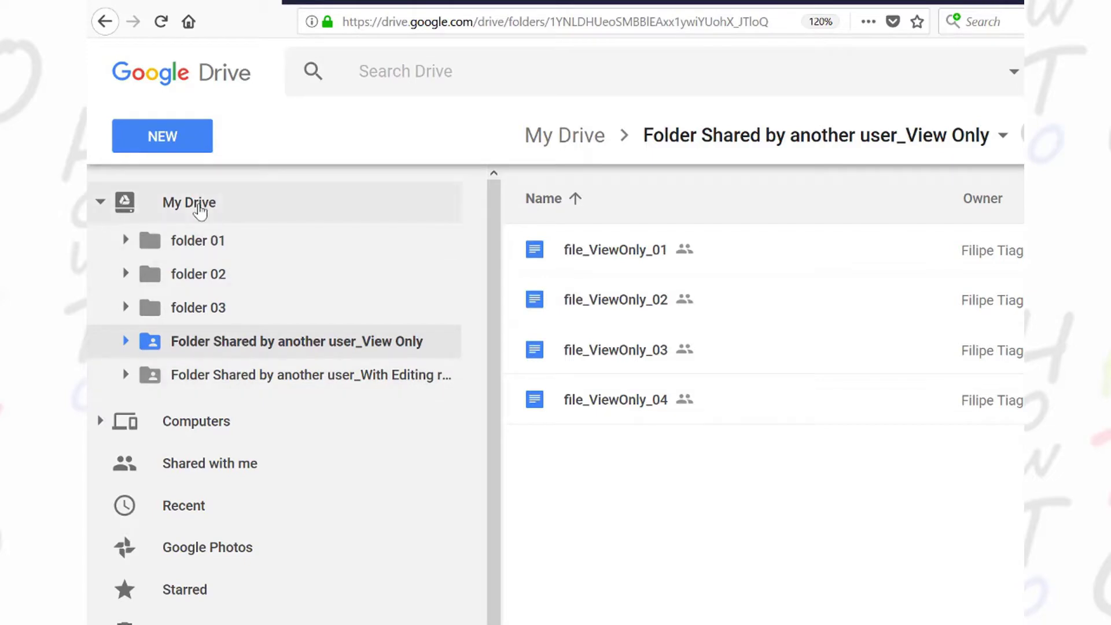
# Go back to the My Drive root beside folders 01–03 and both shared folders.
pyautogui.click(199, 208)
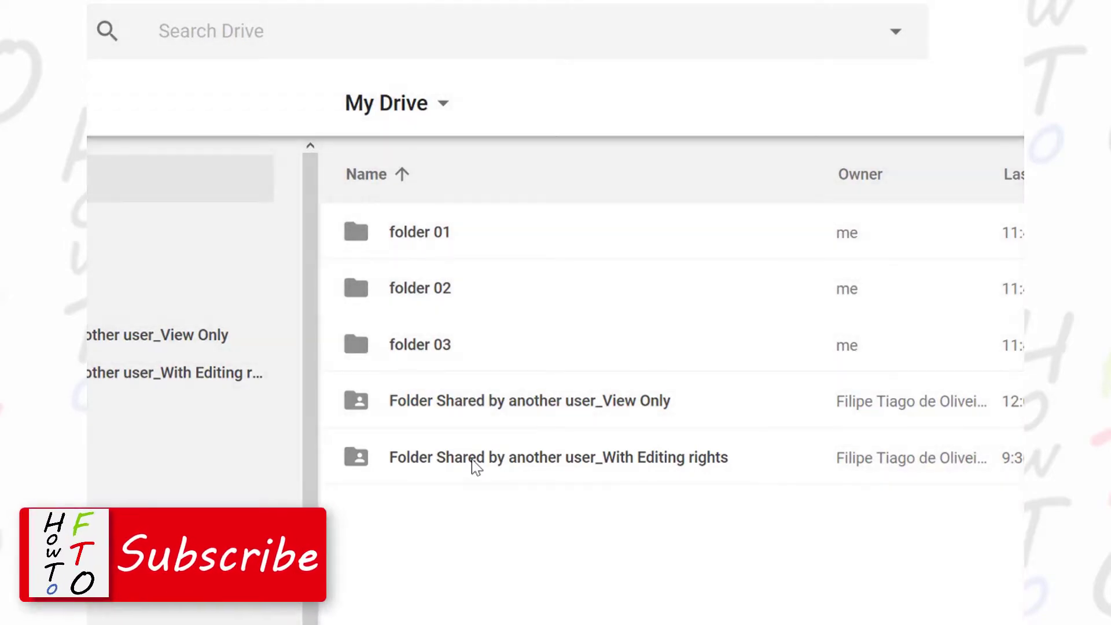
# Make copies of all three files inside the With Editing rights folder.
pyautogui.click(471, 458)
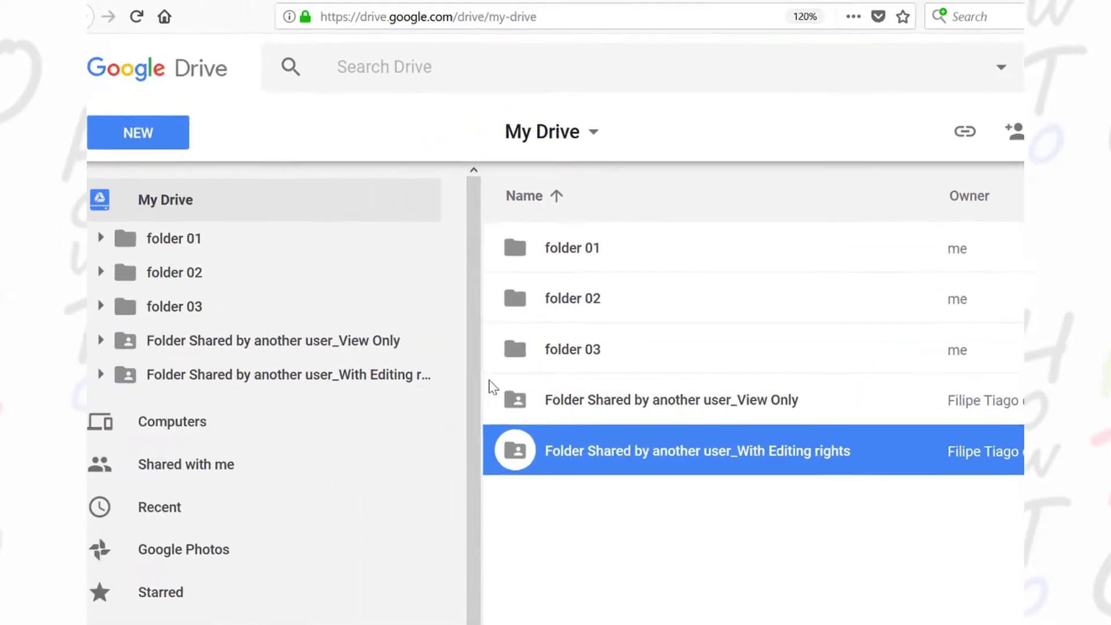
pyautogui.click(360, 377)
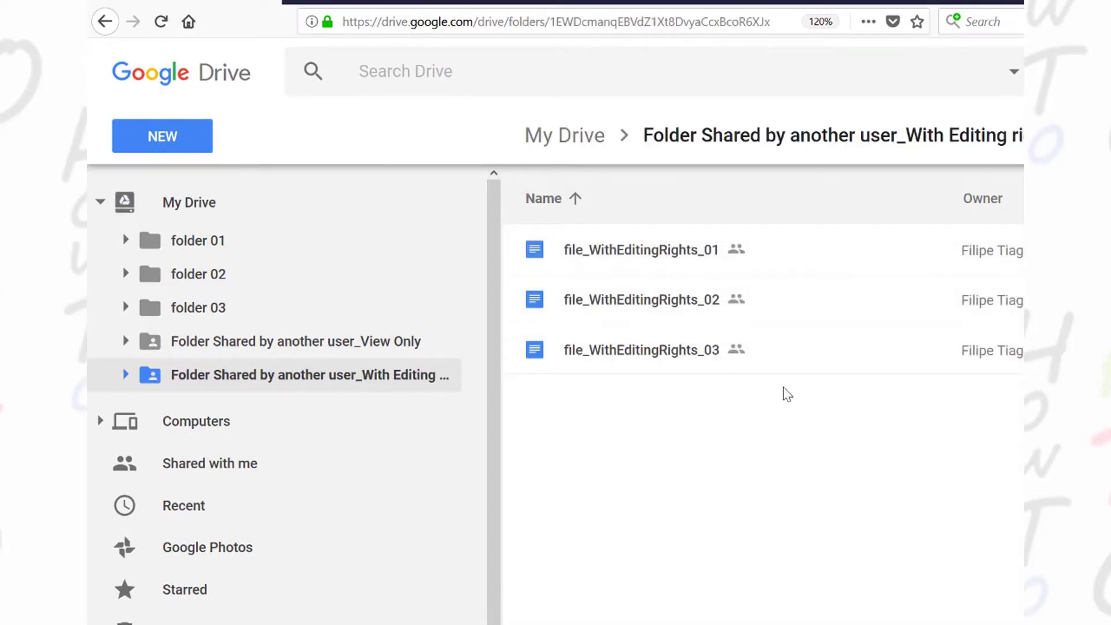
pyautogui.moveTo(783, 394); pyautogui.dragTo(645, 239)
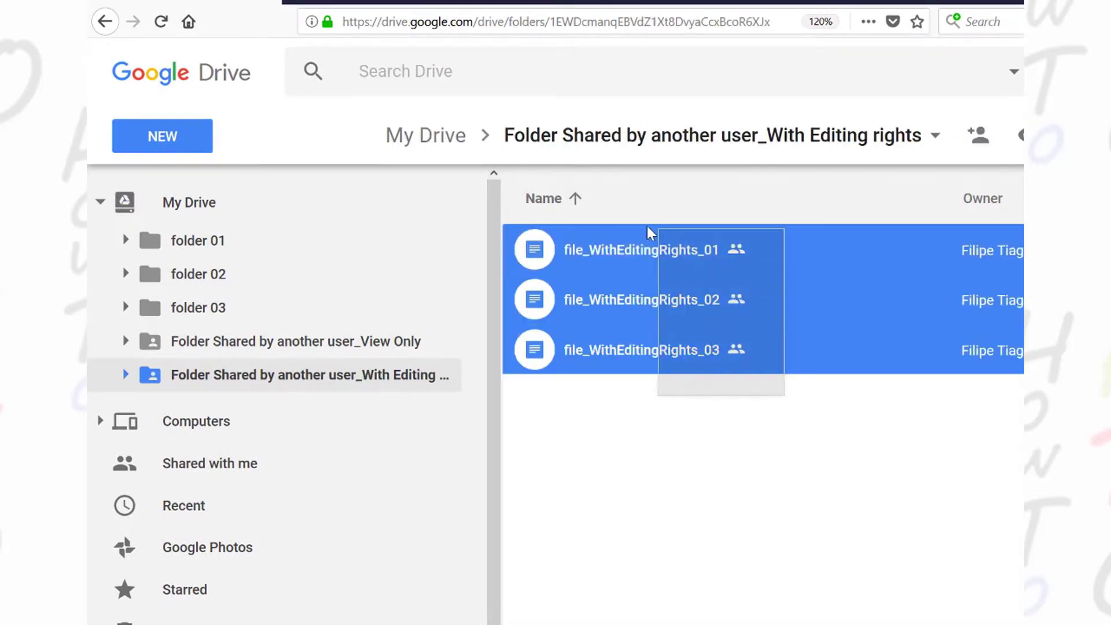
pyautogui.rightClick(650, 257)
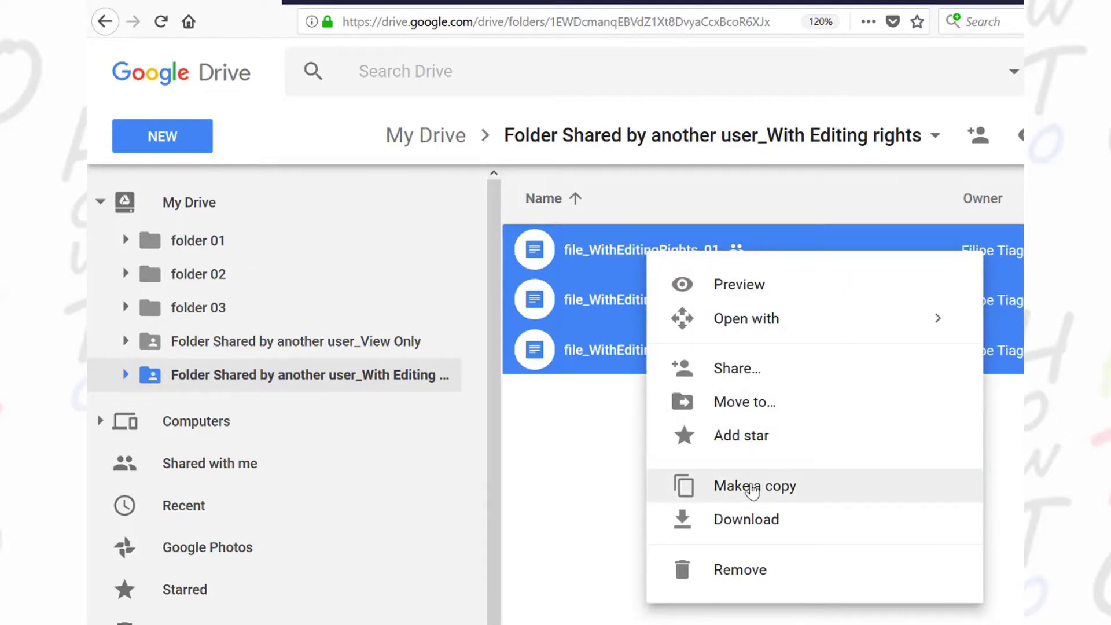
pyautogui.click(751, 487)
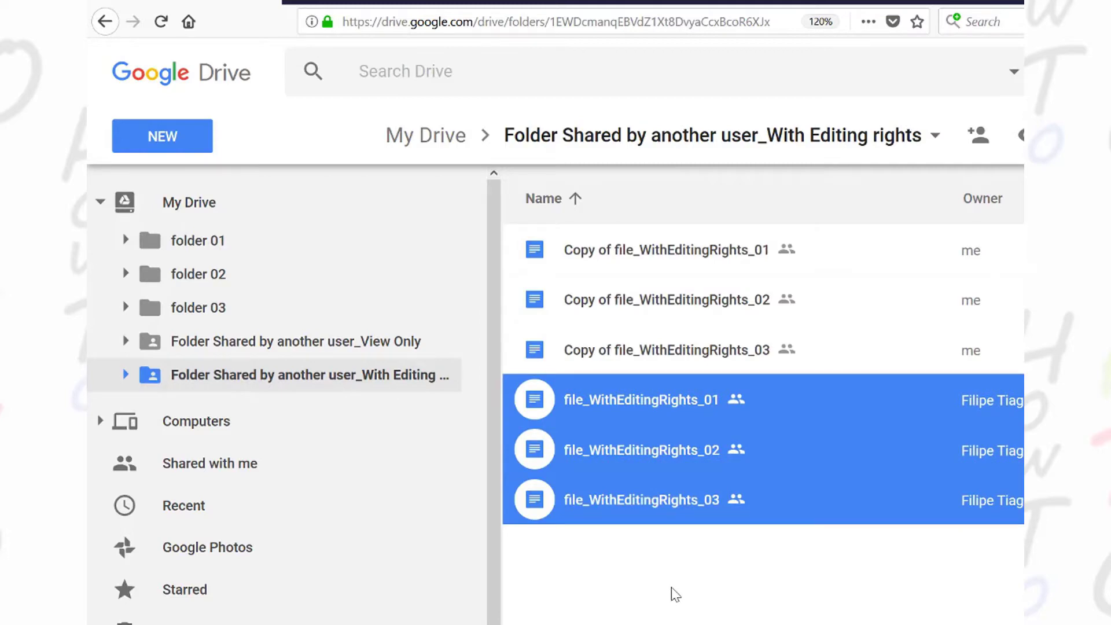
pyautogui.click(674, 594)
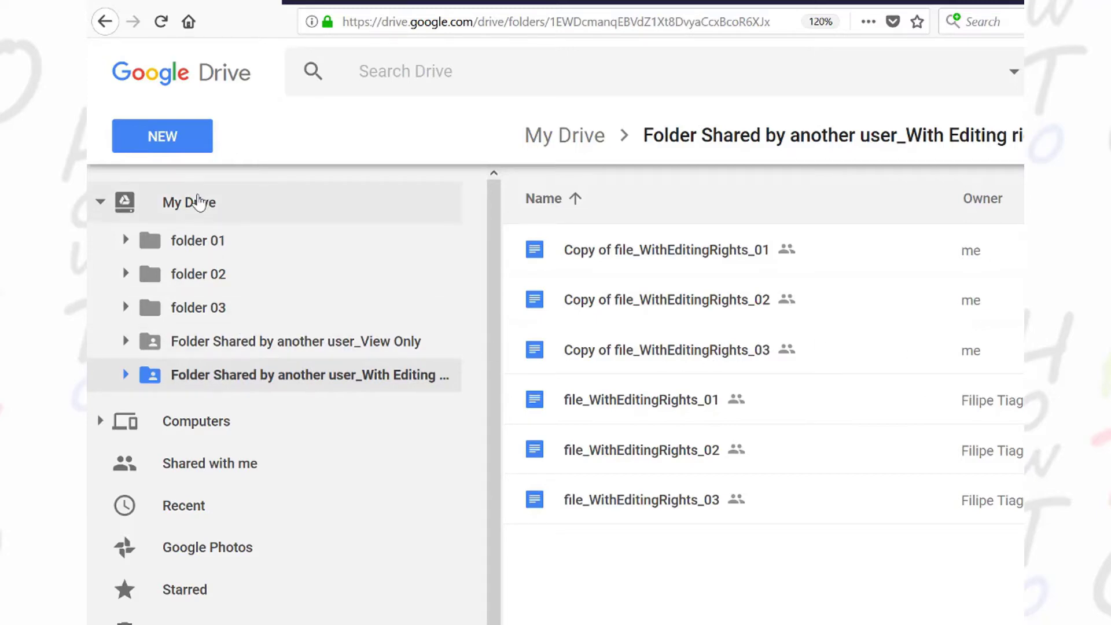
# Create a new folder in My Drive, keeping the default name 'Untitled folder'.
pyautogui.click(198, 203)
pyautogui.rightClick(199, 209)
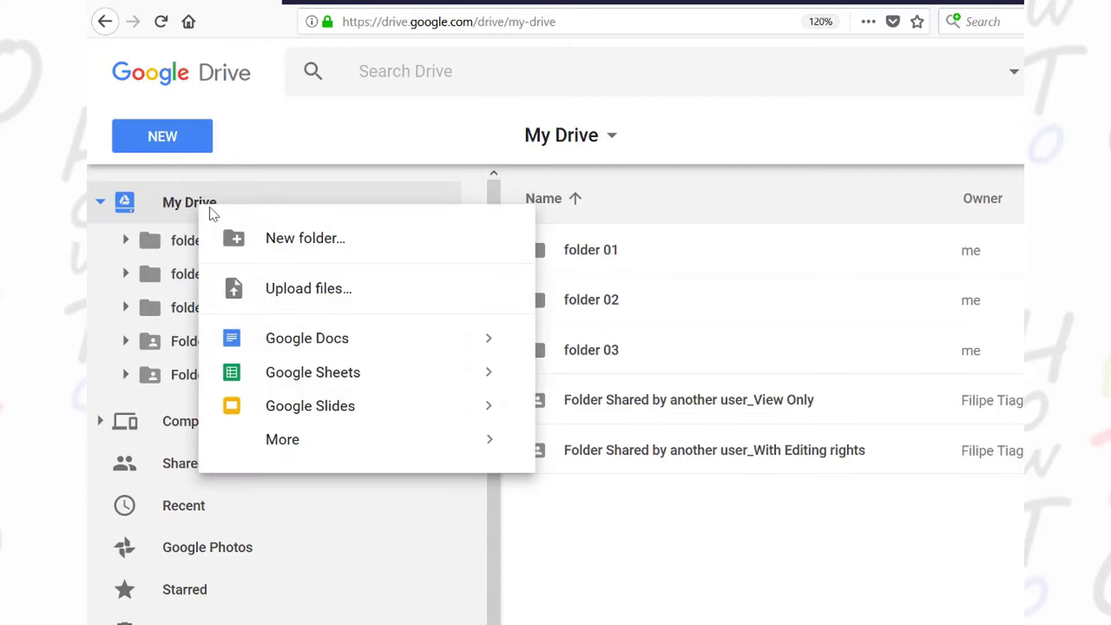
pyautogui.click(262, 241)
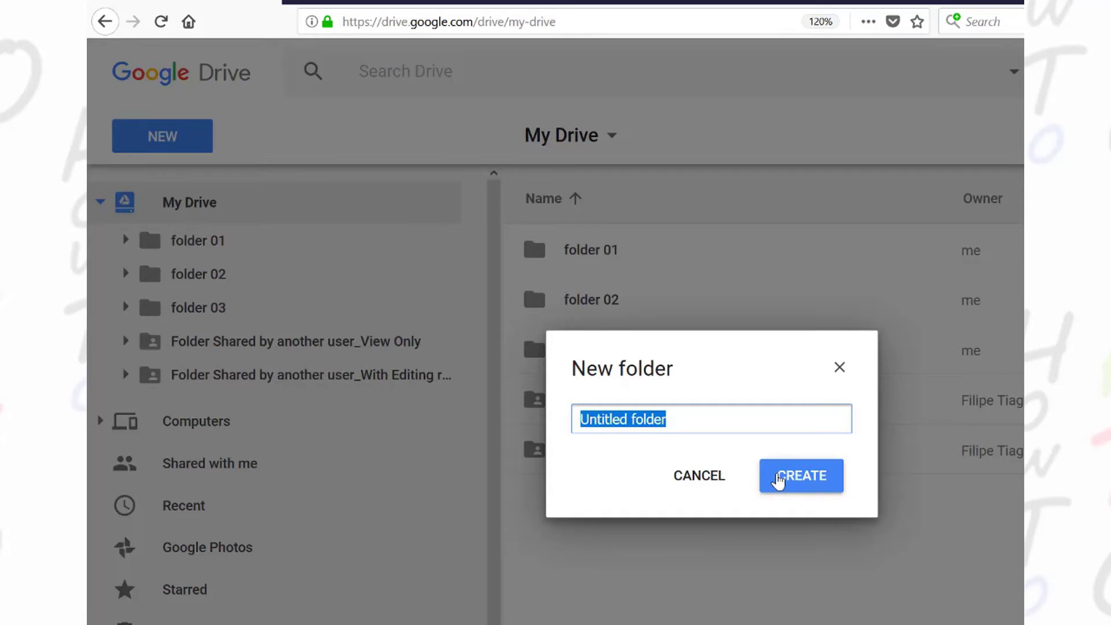
pyautogui.click(778, 478)
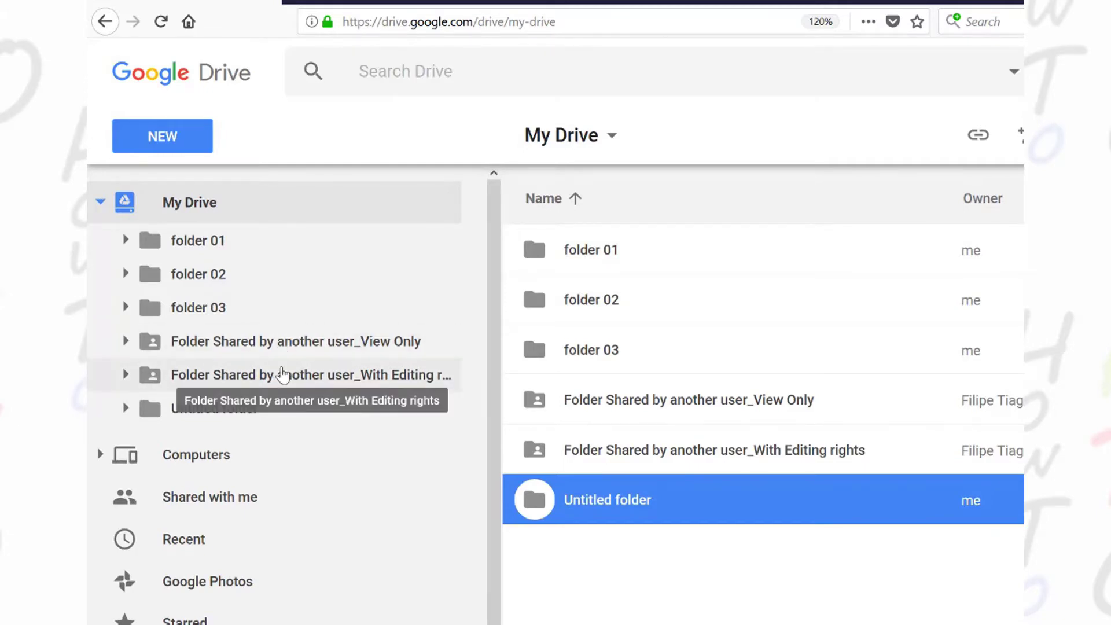
# Move the three 'Copy of' files from With Editing rights into Untitled folder.
pyautogui.click(282, 375)
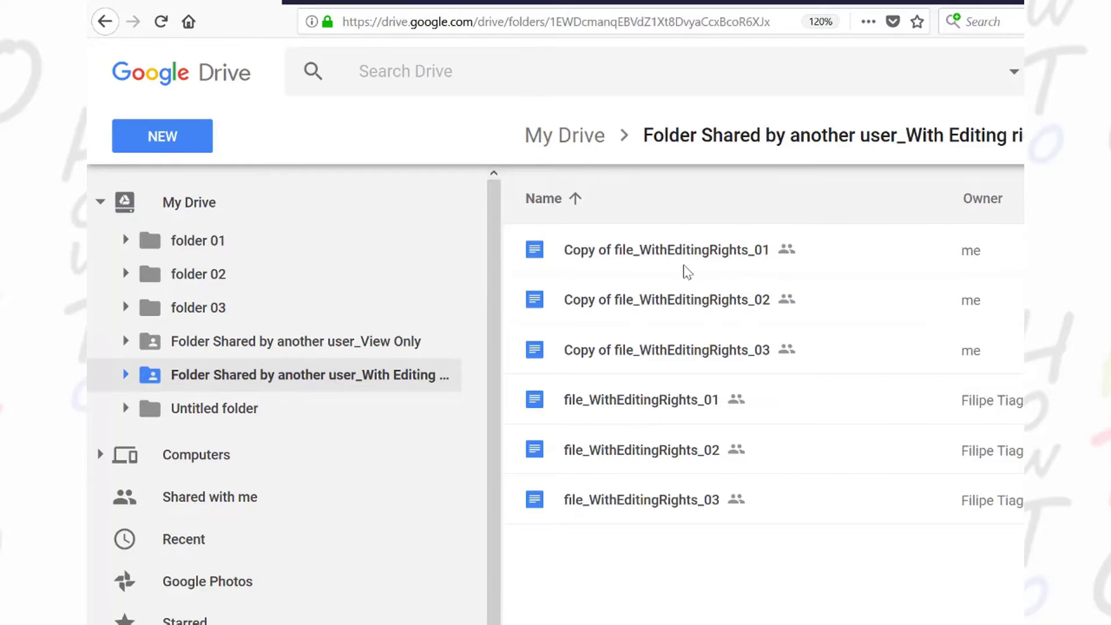
pyautogui.moveTo(845, 370)
pyautogui.mouseDown()
pyautogui.moveTo(645, 254)
pyautogui.moveTo(251, 408)
pyautogui.mouseUp()
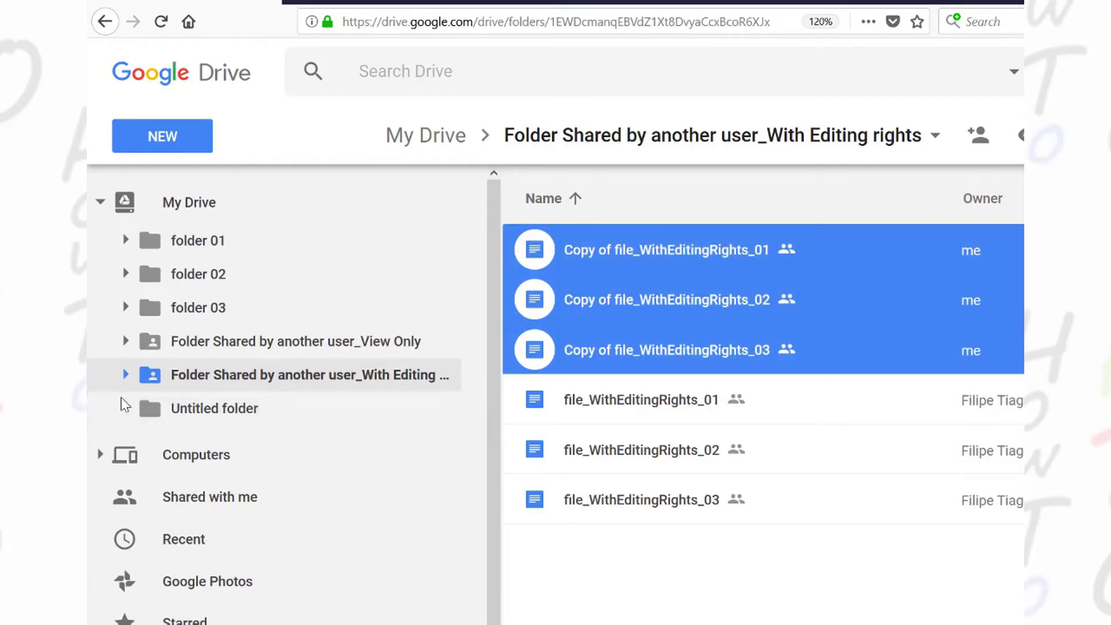
pyautogui.click(174, 420)
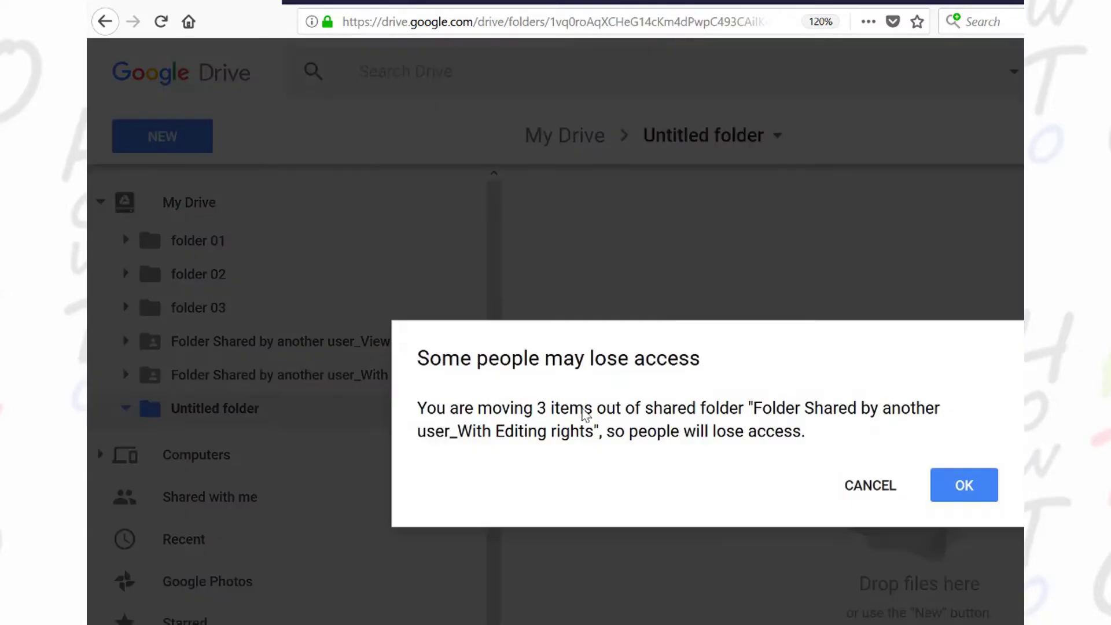
pyautogui.click(970, 493)
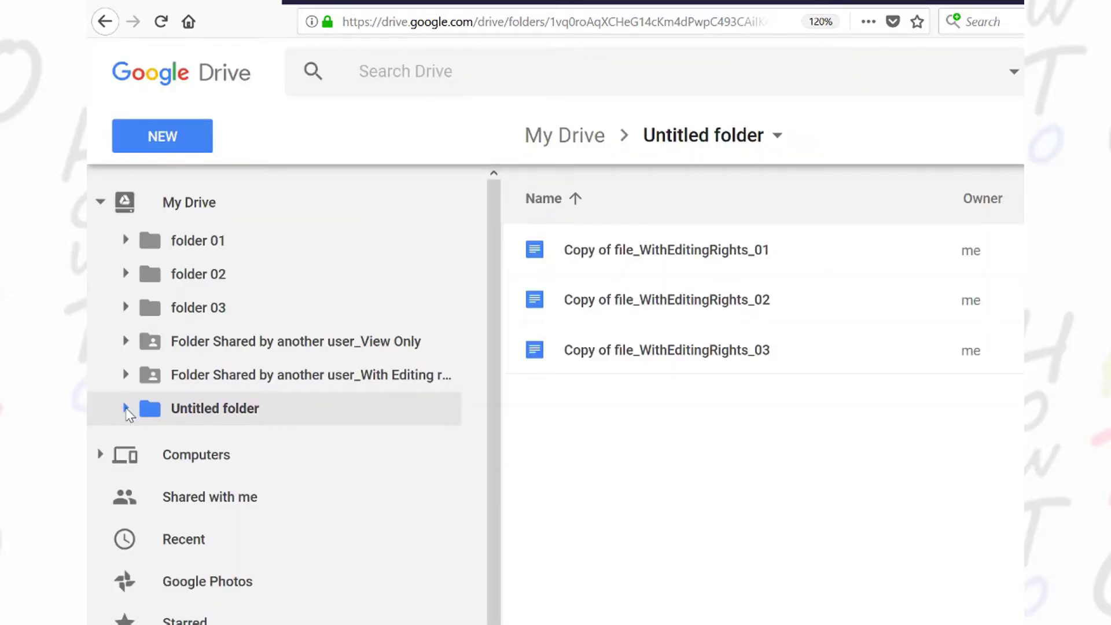
pyautogui.click(390, 377)
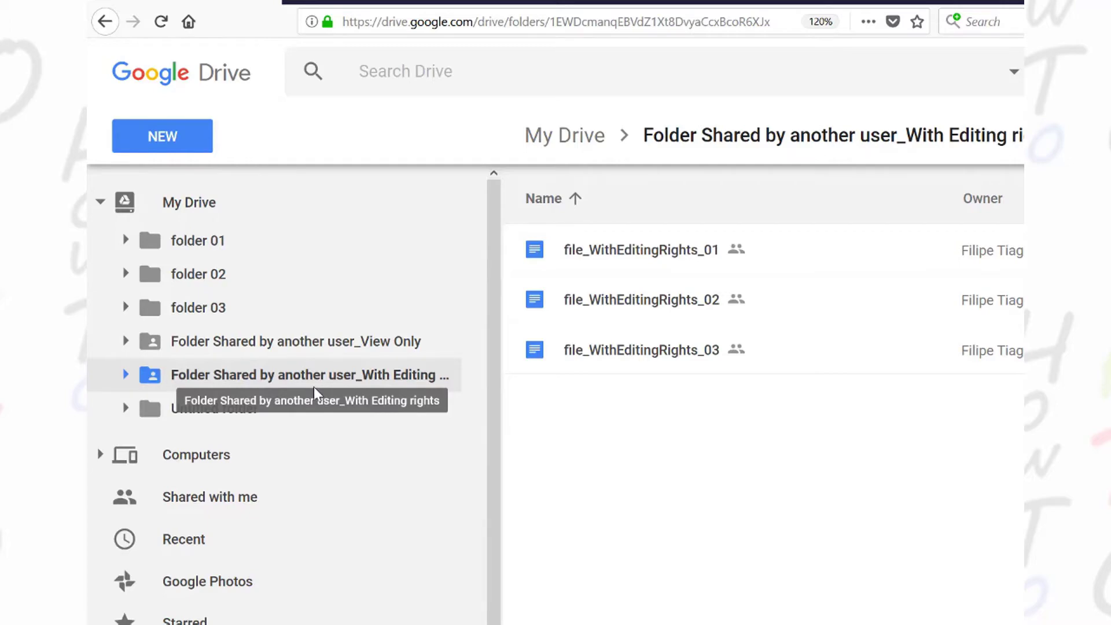
# Compare the originals in With Editing rights with the three copies in Untitled folder.
pyautogui.click(324, 409)
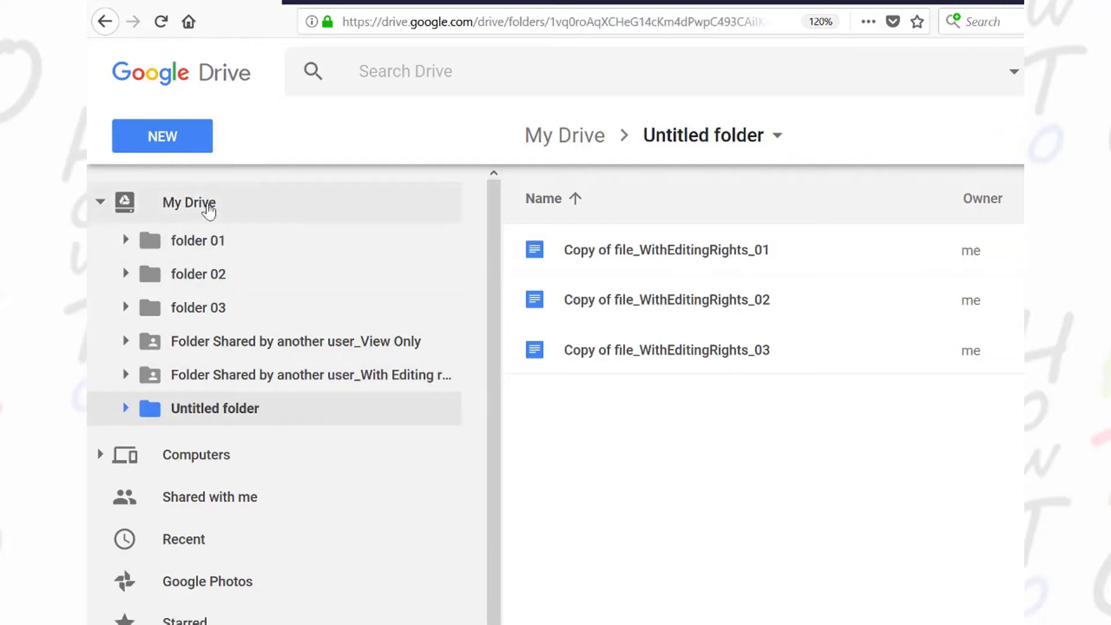
pyautogui.click(207, 207)
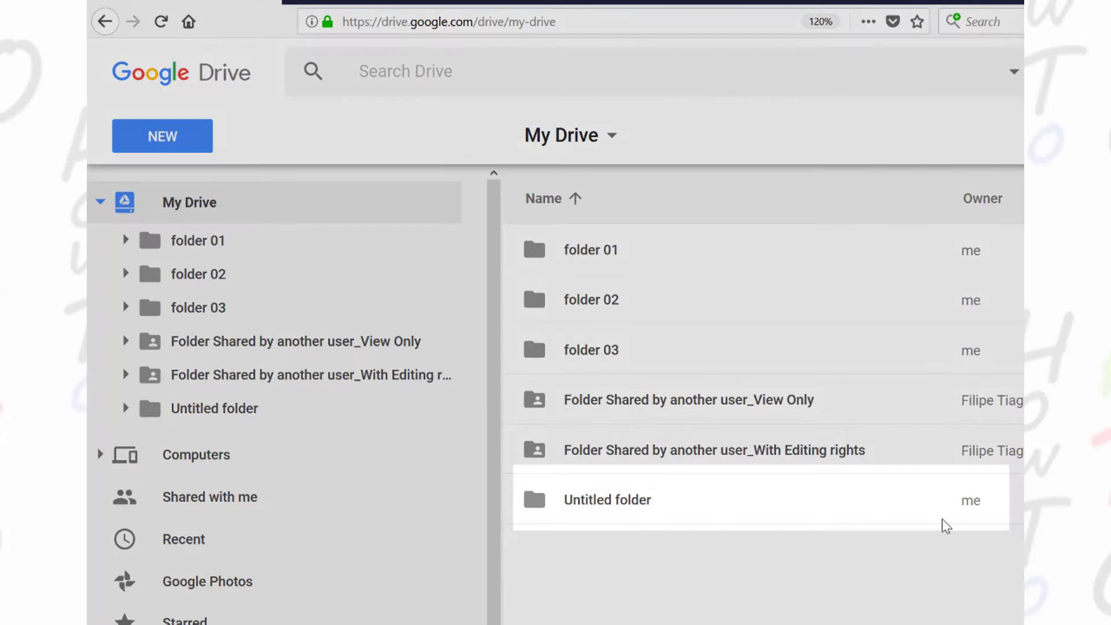
pyautogui.click(174, 410)
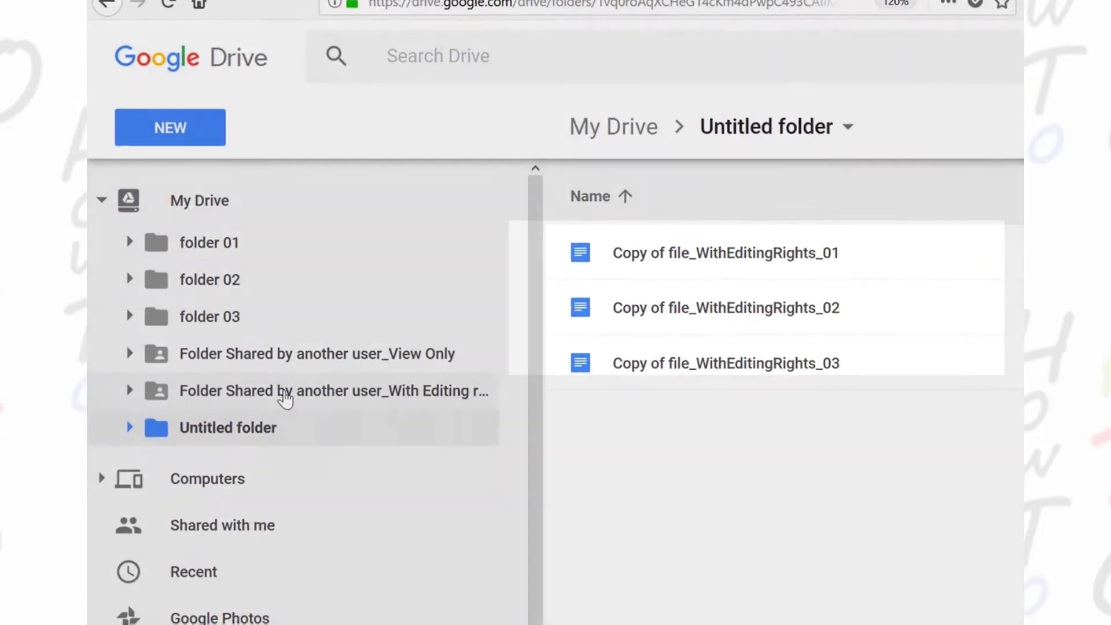
pyautogui.click(272, 377)
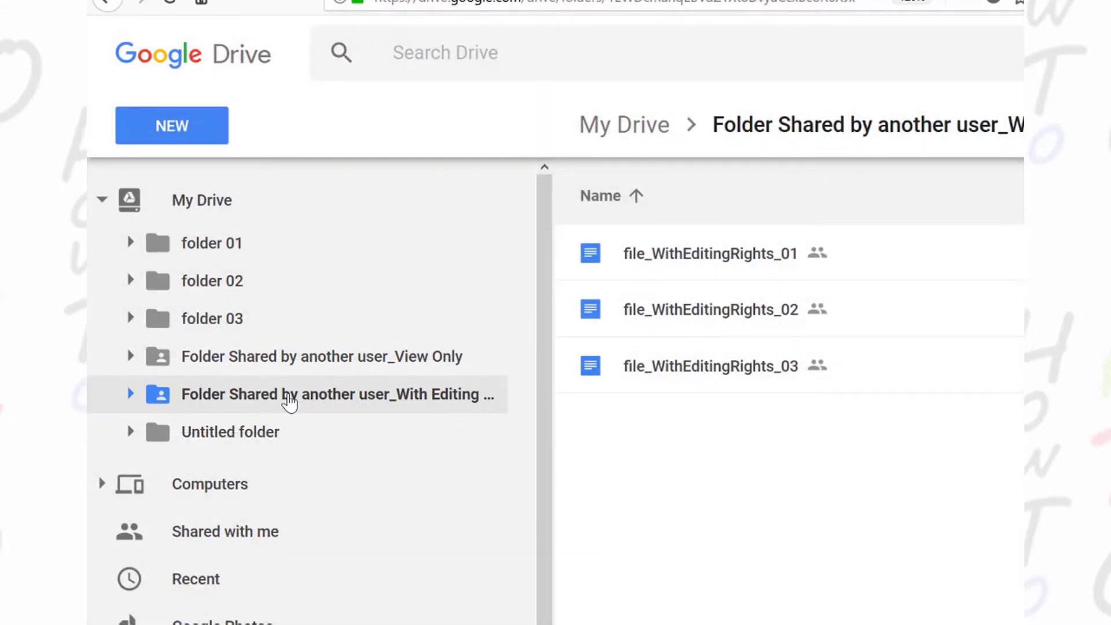
pyautogui.click(234, 442)
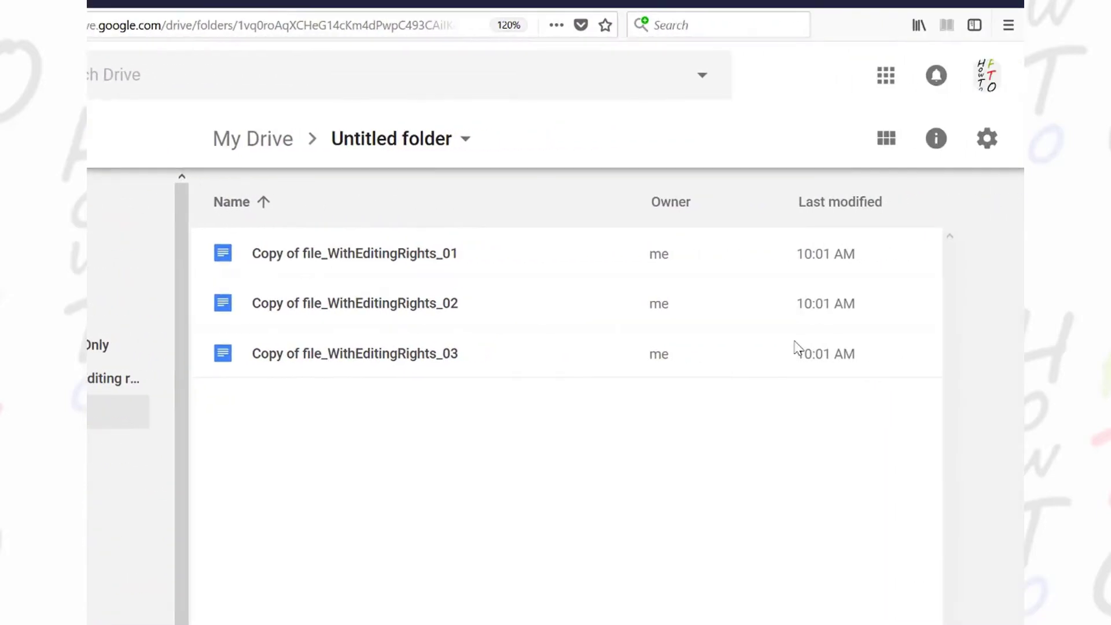
# Review the apps connected to Drive under Settings > Manage Apps.
pyautogui.click(977, 149)
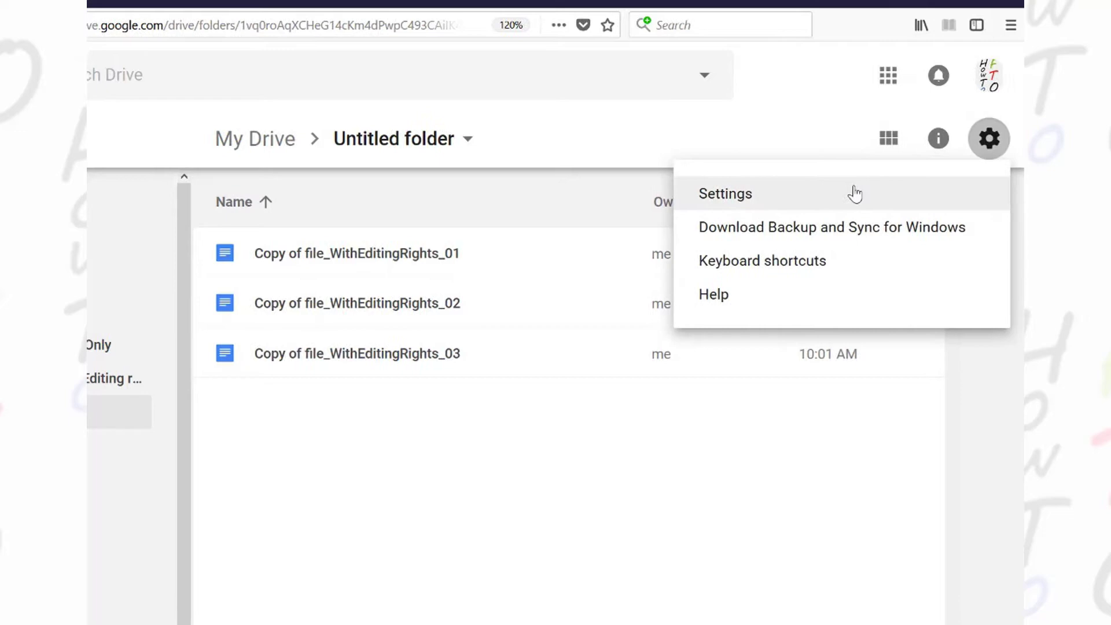
pyautogui.click(859, 188)
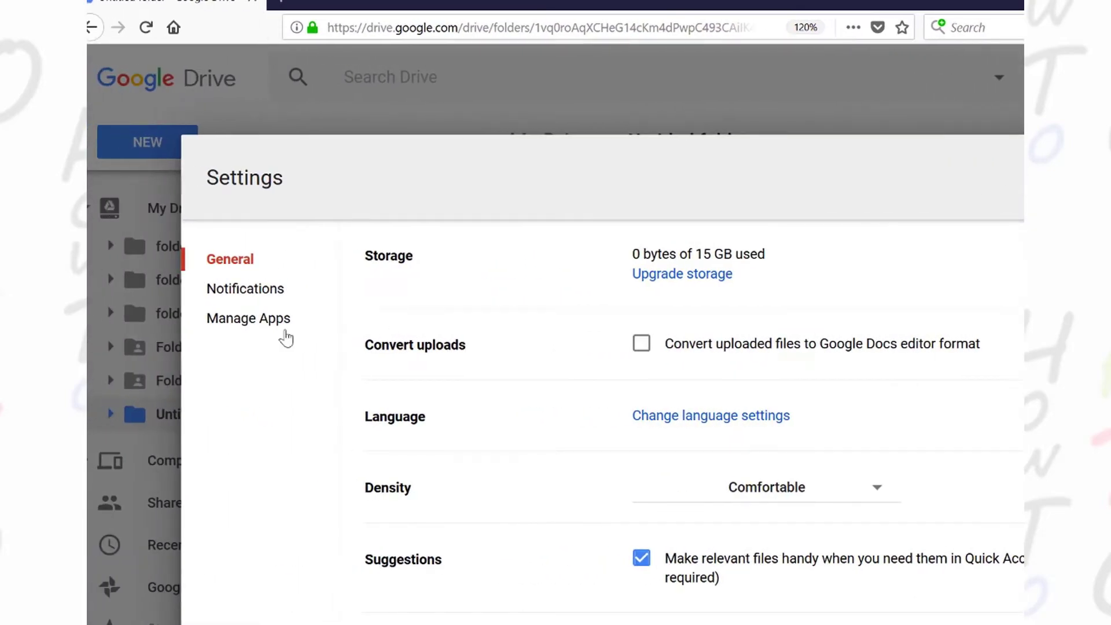
pyautogui.click(237, 319)
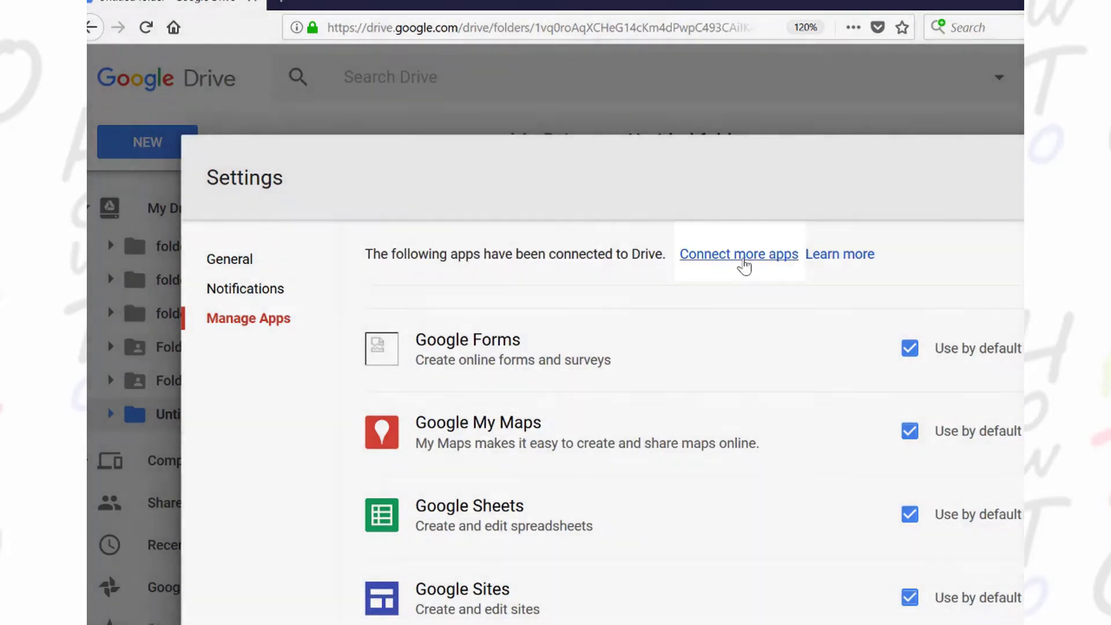
# Search the app catalogue for 'rename', connect Multiple File Rename, and close settings.
pyautogui.click(744, 265)
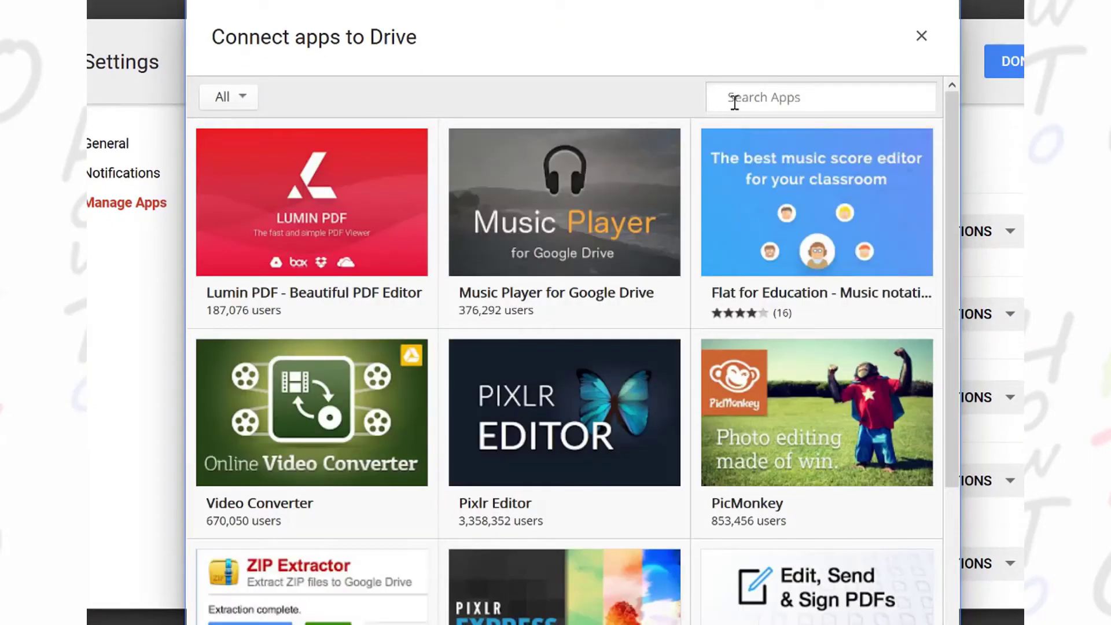
pyautogui.click(734, 103)
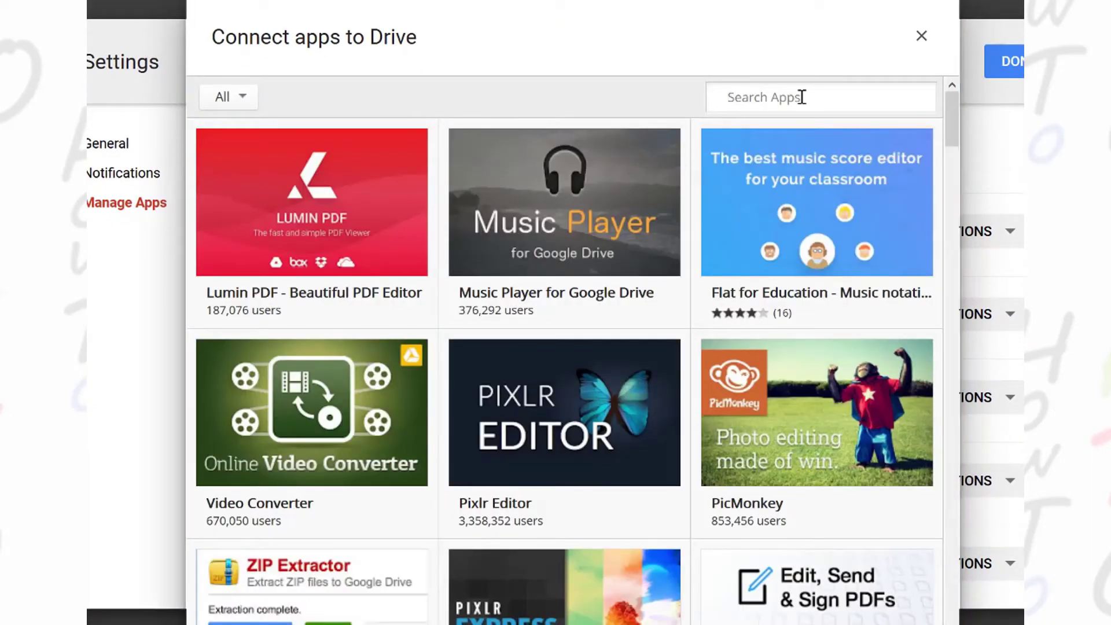
pyautogui.write('rena')
pyautogui.write('me')
pyautogui.press('Return')
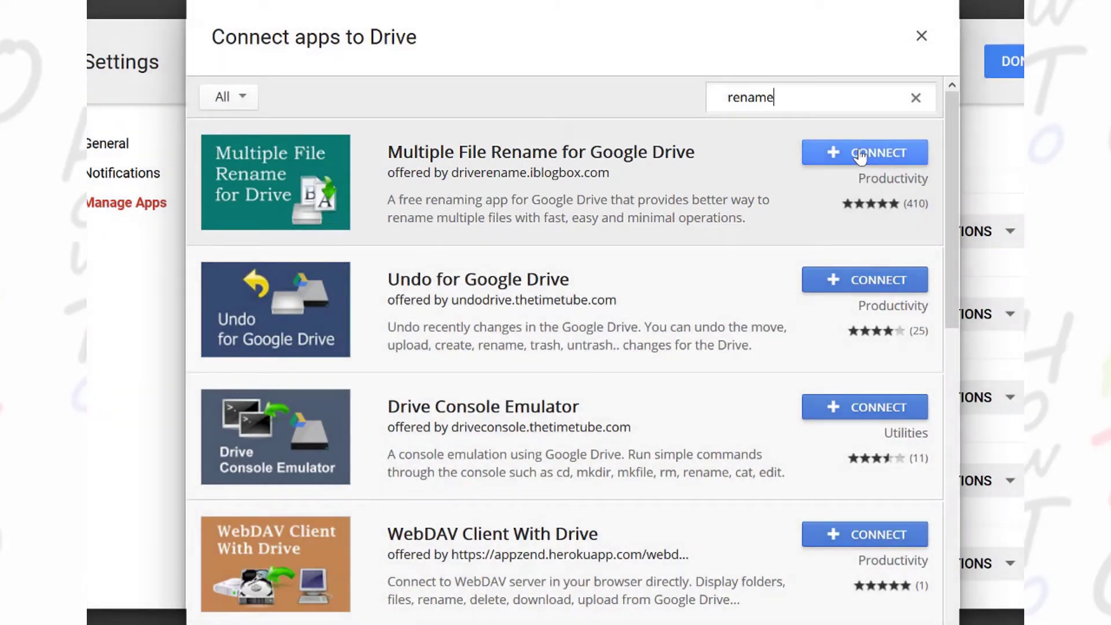
pyautogui.click(862, 155)
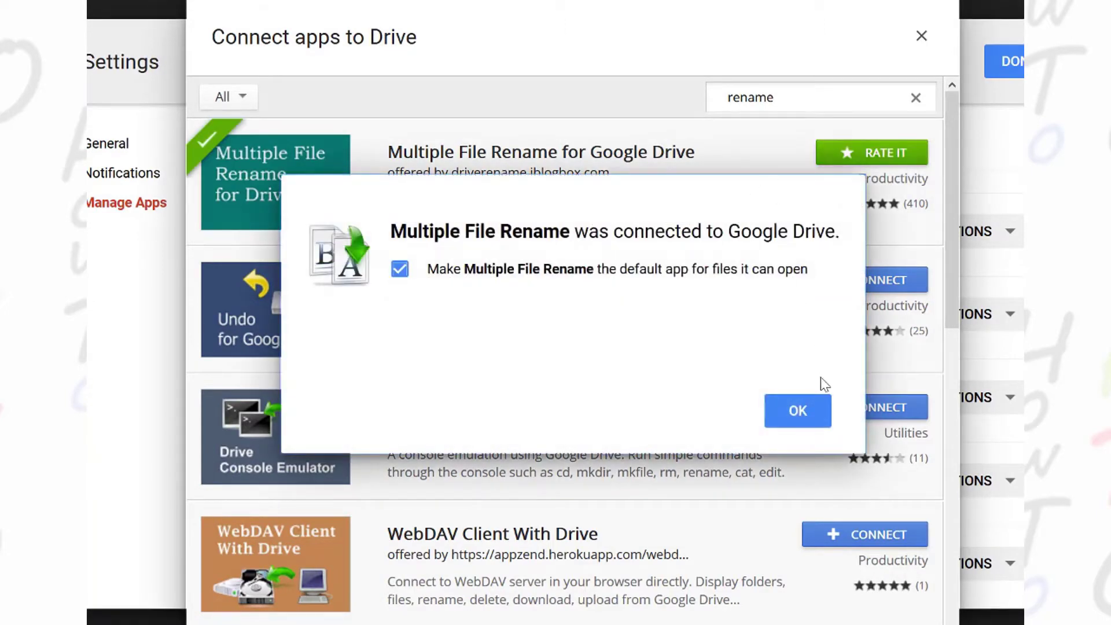
pyautogui.click(797, 412)
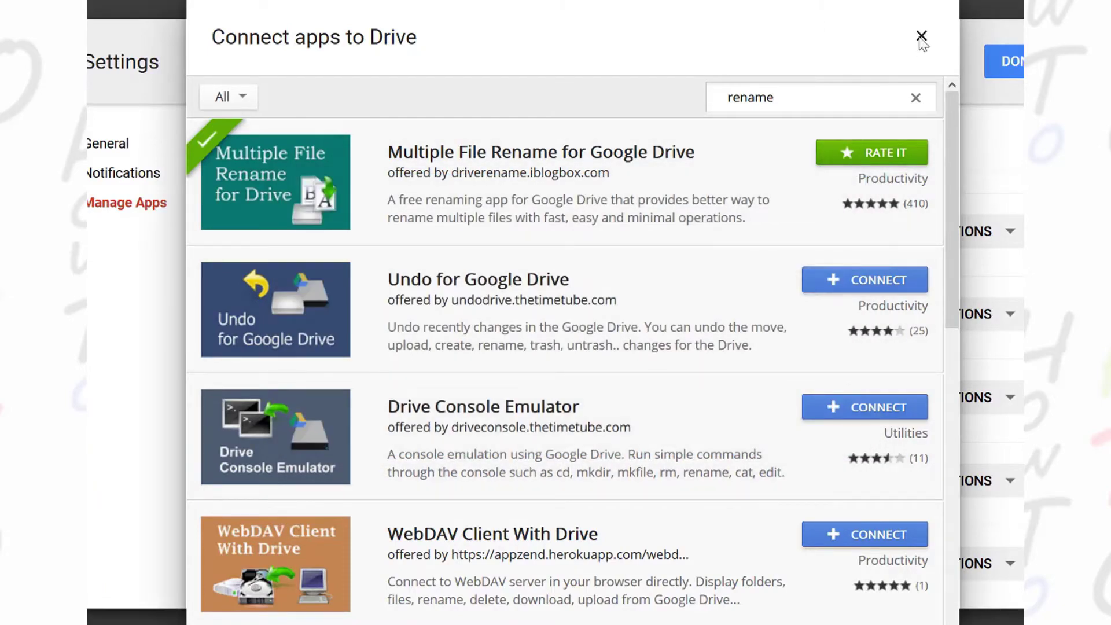
pyautogui.click(921, 37)
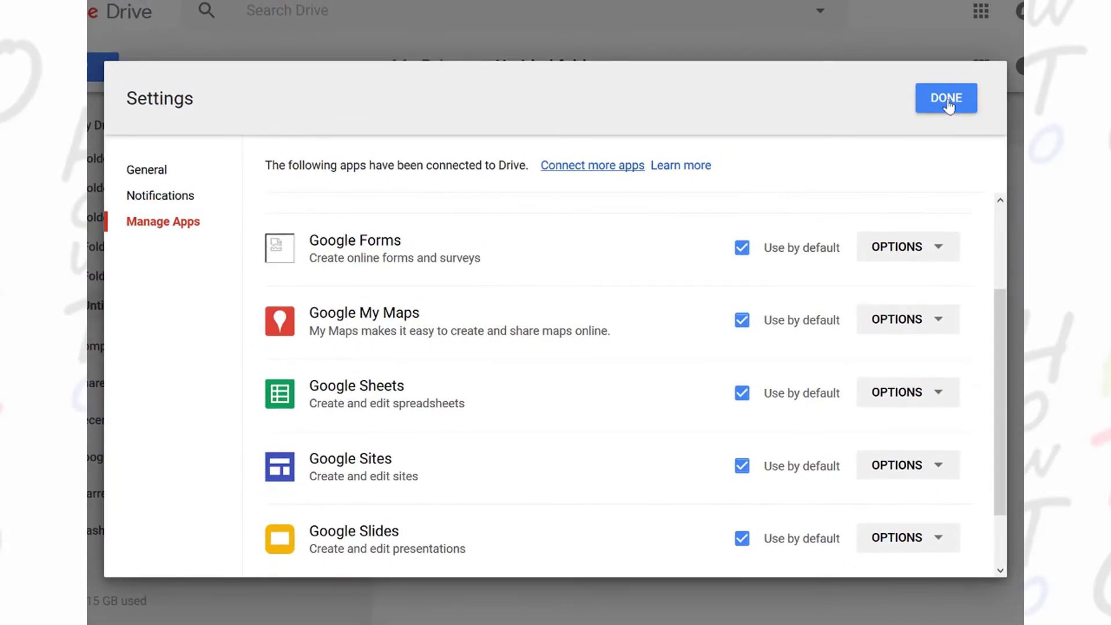
pyautogui.scroll(-2, 655, 231)
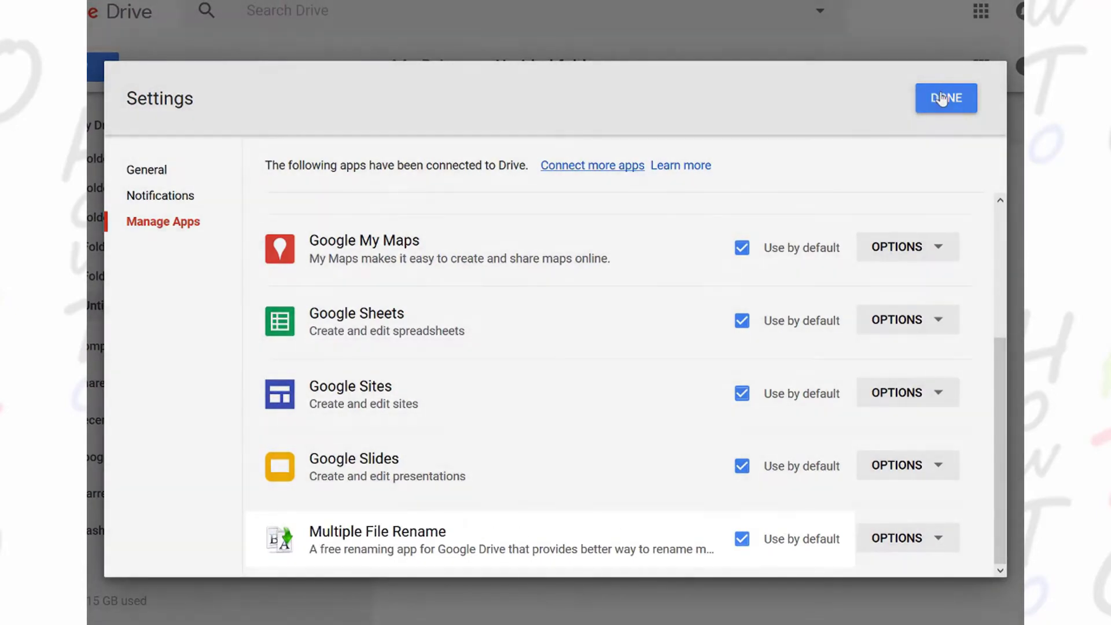
pyautogui.click(942, 98)
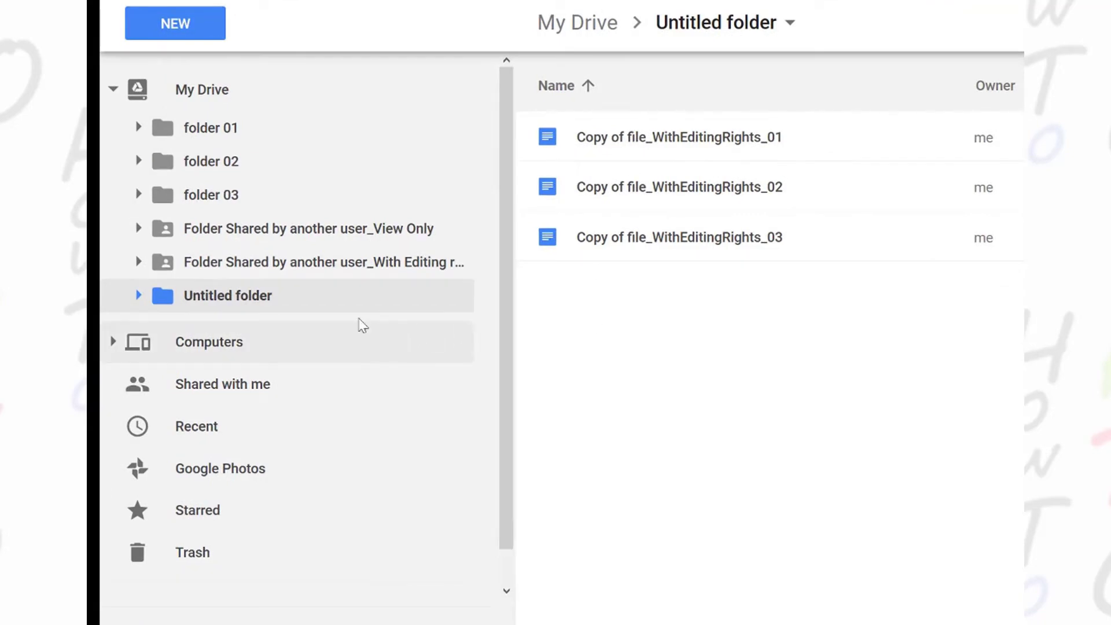
# Open Untitled folder with Multiple File Rename from its right-click menu.
pyautogui.rightClick(271, 304)
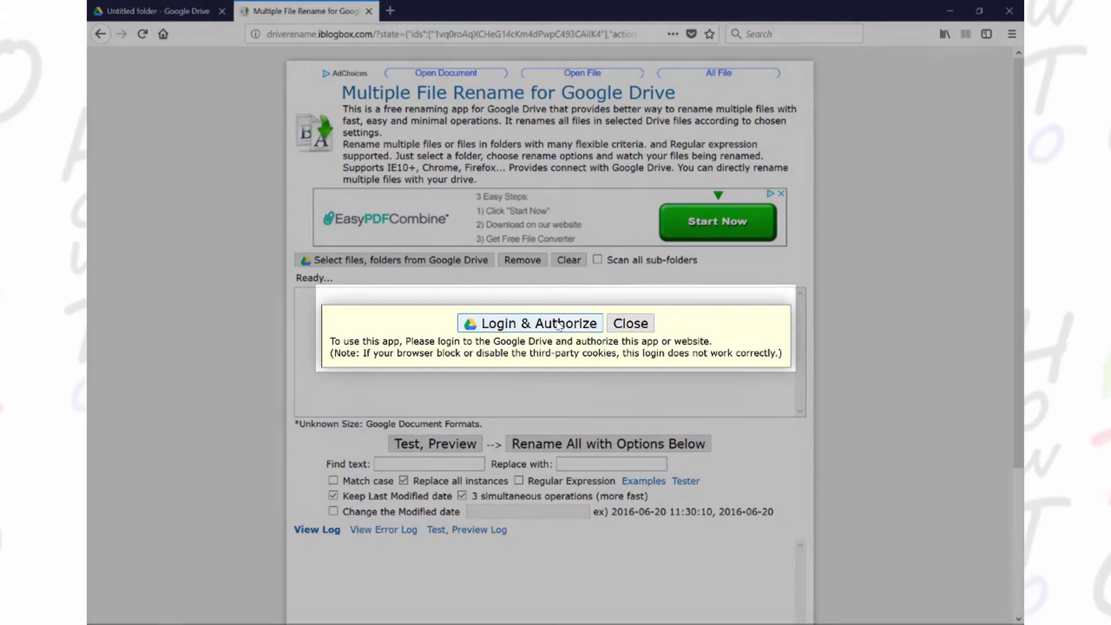
# Log in with the Google account and allow Multiple File Rename access to Drive.
pyautogui.click(559, 325)
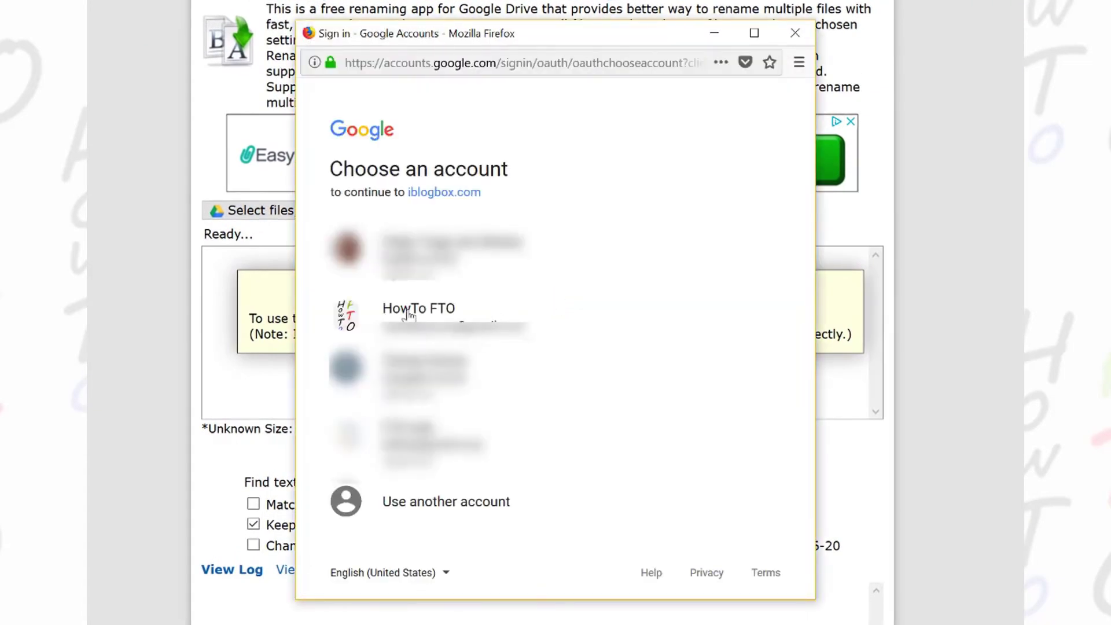
pyautogui.click(407, 314)
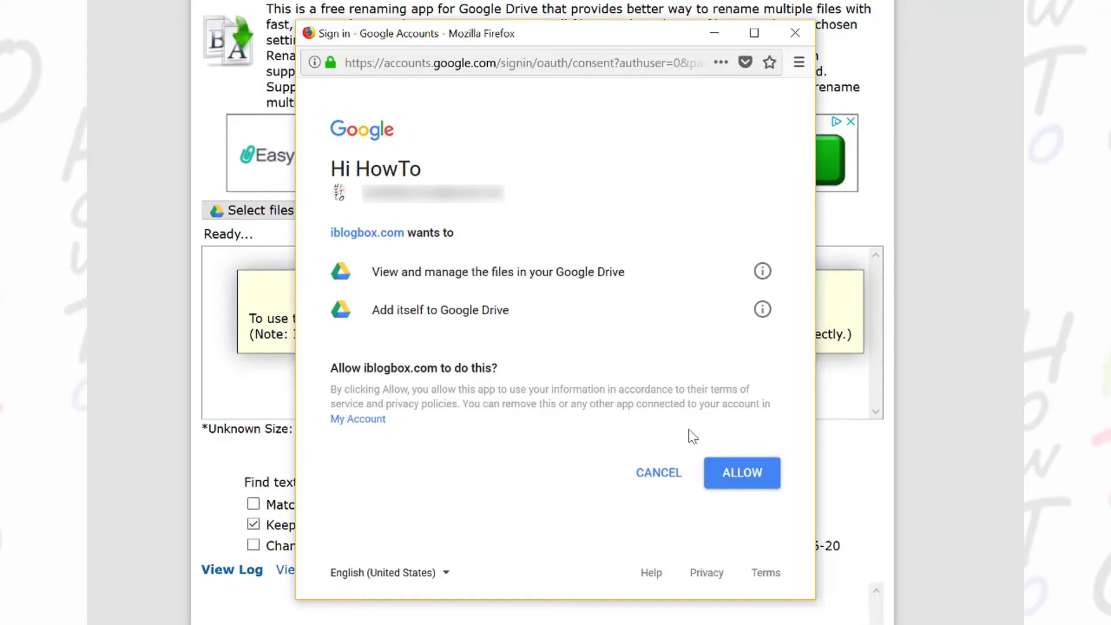
pyautogui.click(742, 473)
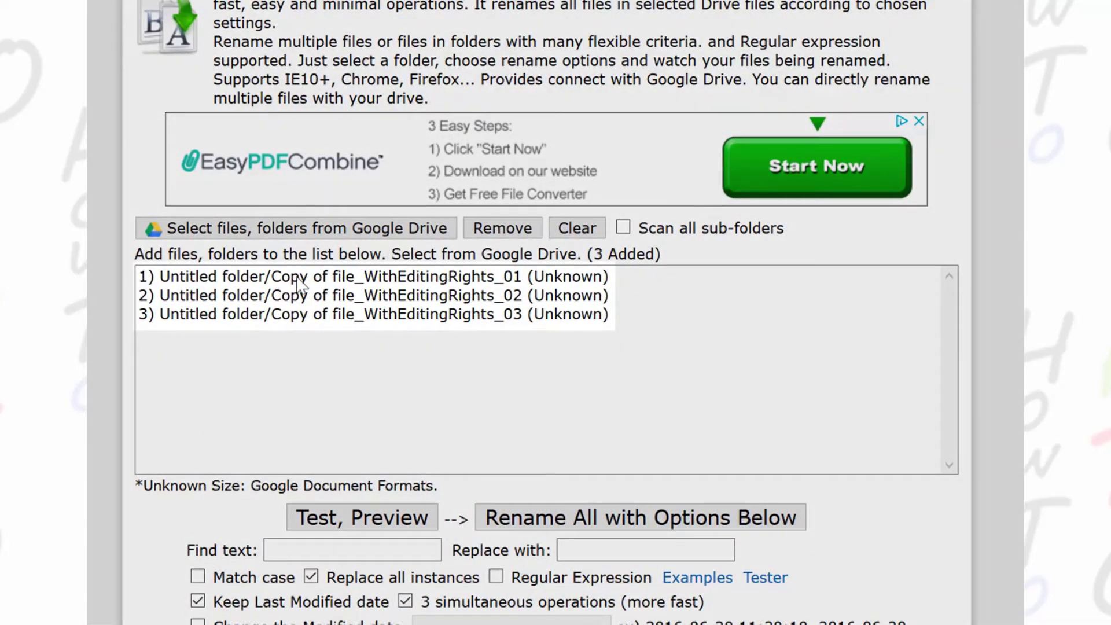
# Select all three listed files in Multiple File Rename, from the first to the last.
pyautogui.click(351, 280)
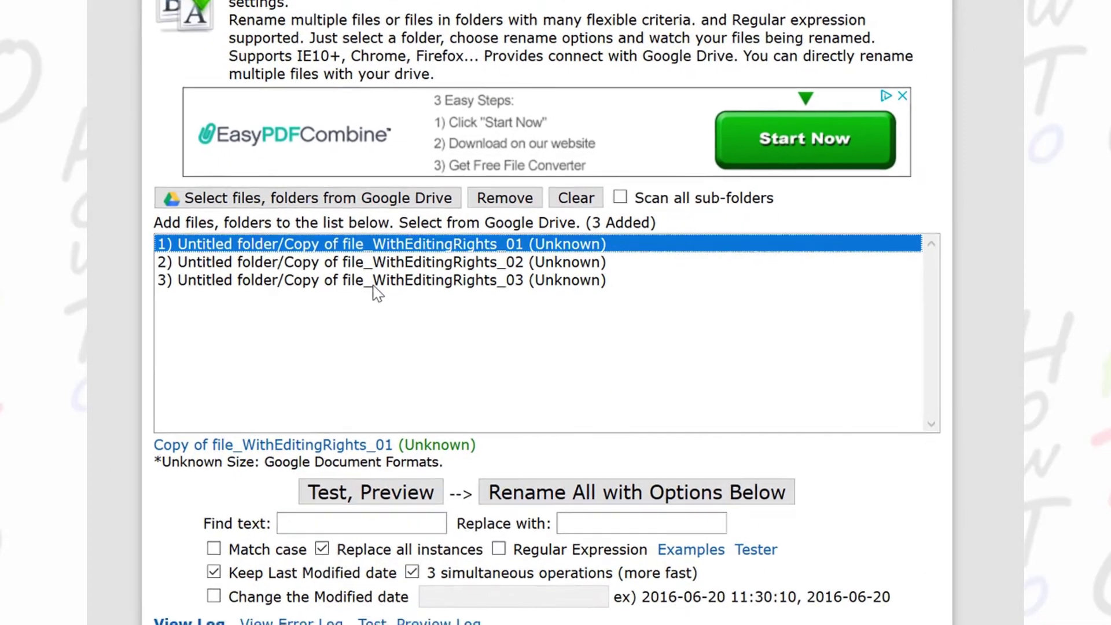
pyautogui.keyDown('shift'); pyautogui.click(364, 316); pyautogui.keyUp('shift')
pyautogui.click(390, 524)
pyautogui.write('Copy of')
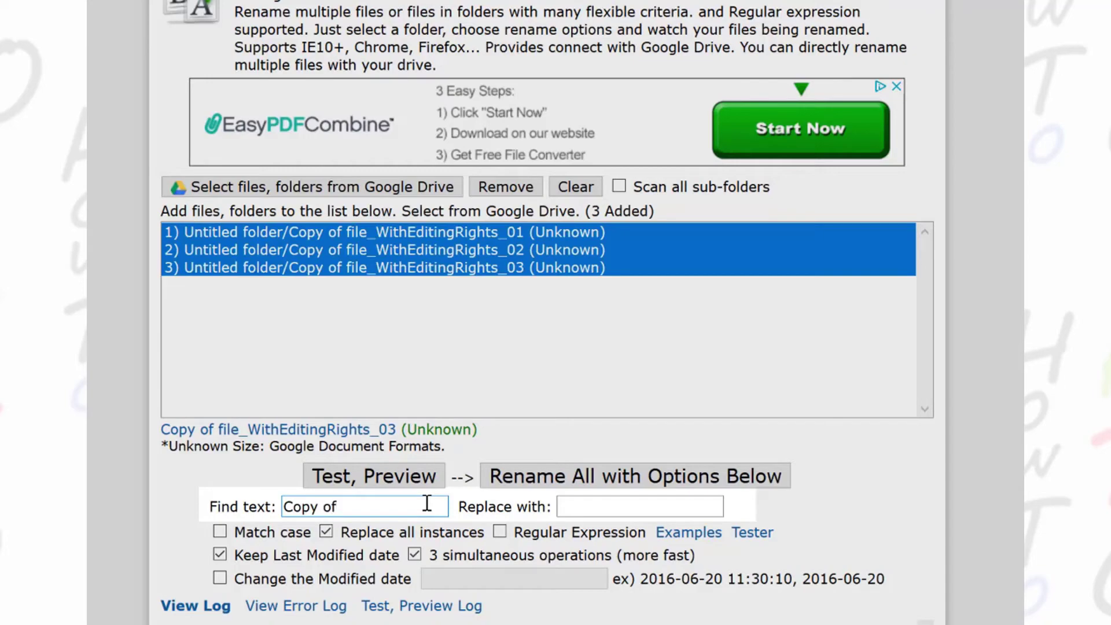
# Preview and confirm Rename All, renaming the files to file_WithEditingRights_01–03.
pyautogui.click(560, 507)
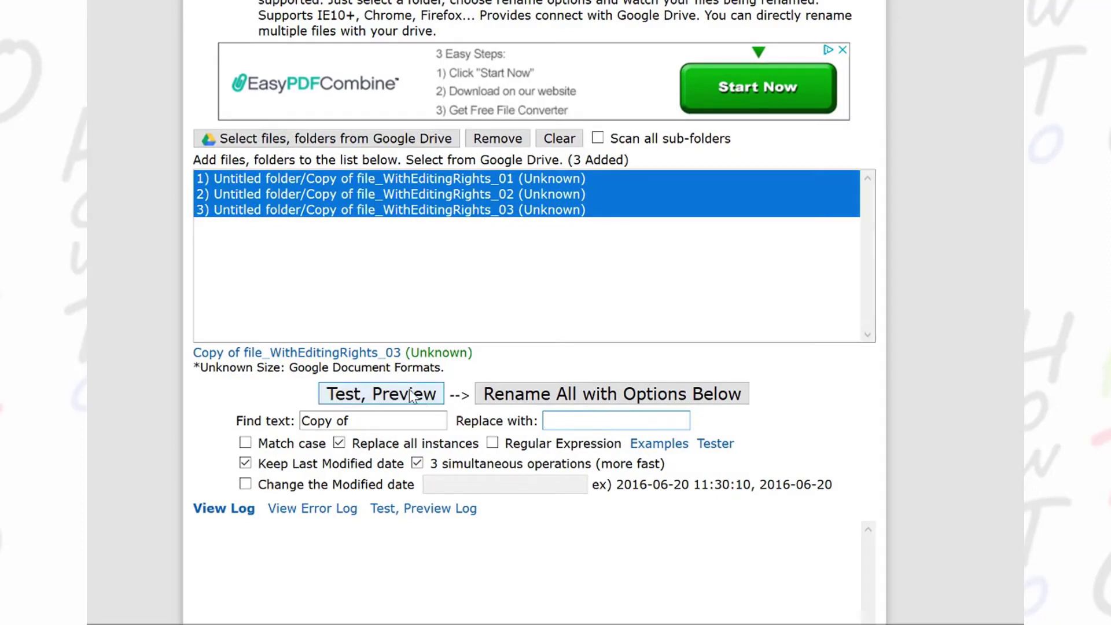
pyautogui.click(411, 395)
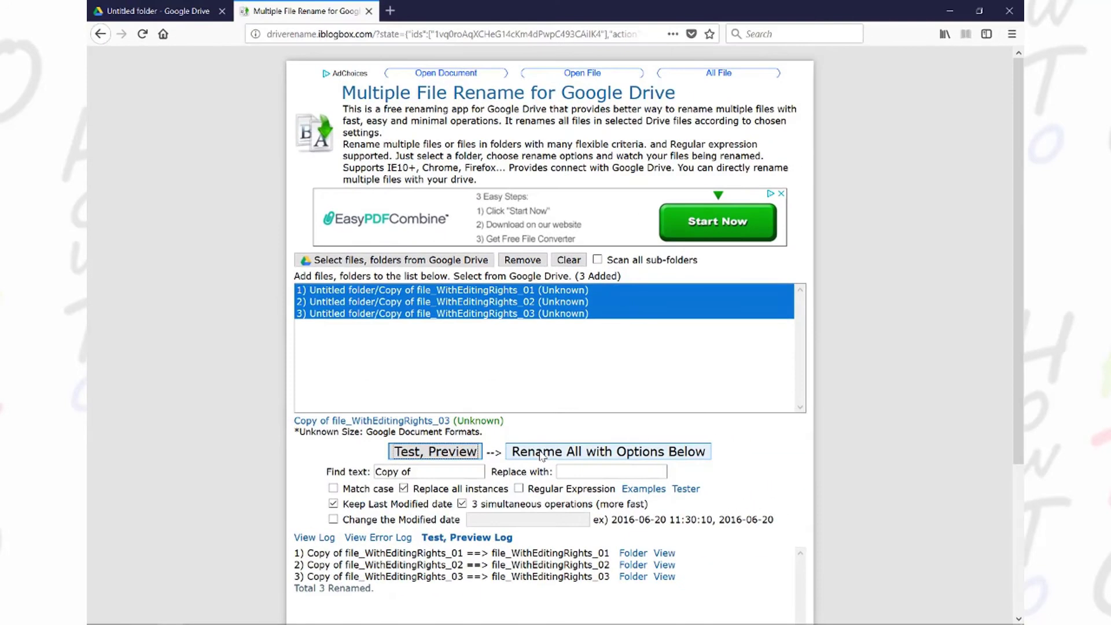
pyautogui.click(541, 454)
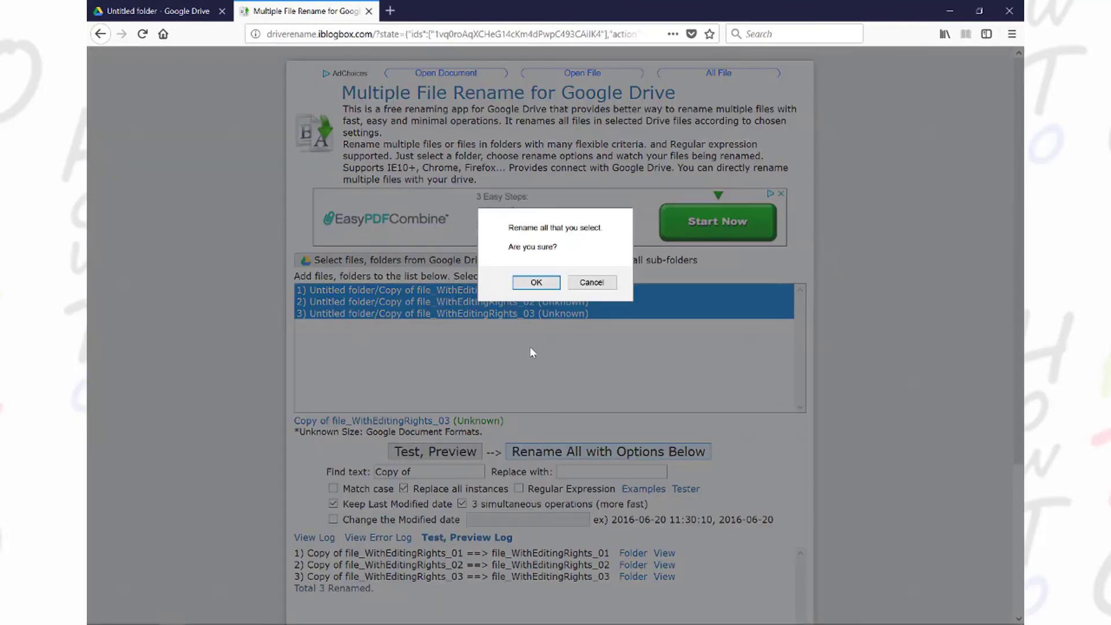
pyautogui.click(533, 284)
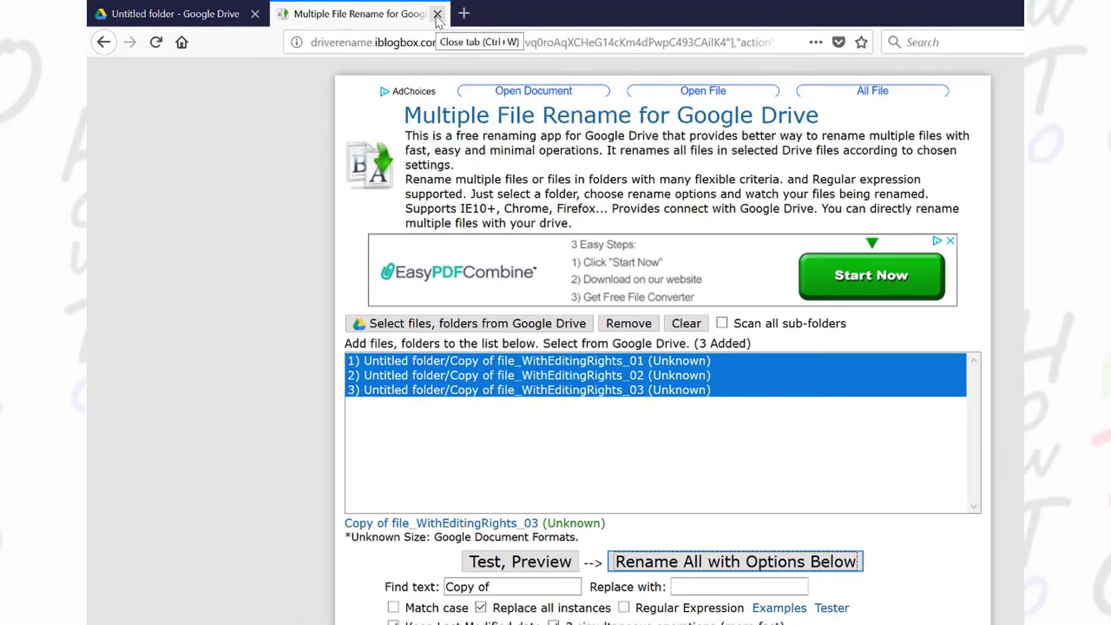
# Close the rename tool, check the three renamed file_WithEditingRights files, and return to My Drive.
pyautogui.click(438, 13)
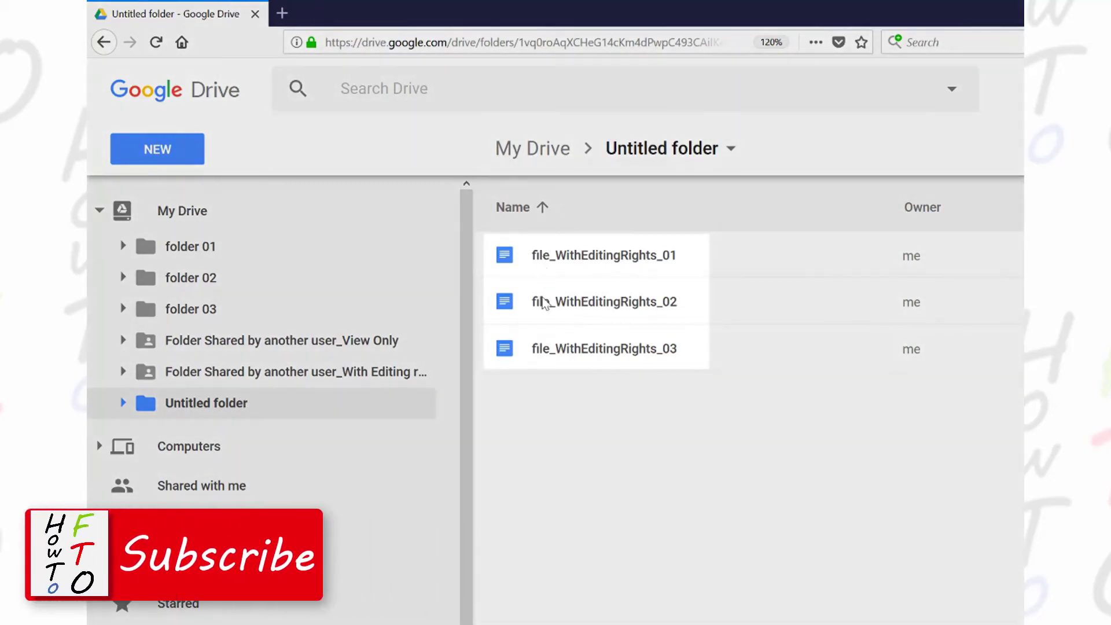
pyautogui.click(560, 351)
pyautogui.click(561, 305)
pyautogui.click(562, 258)
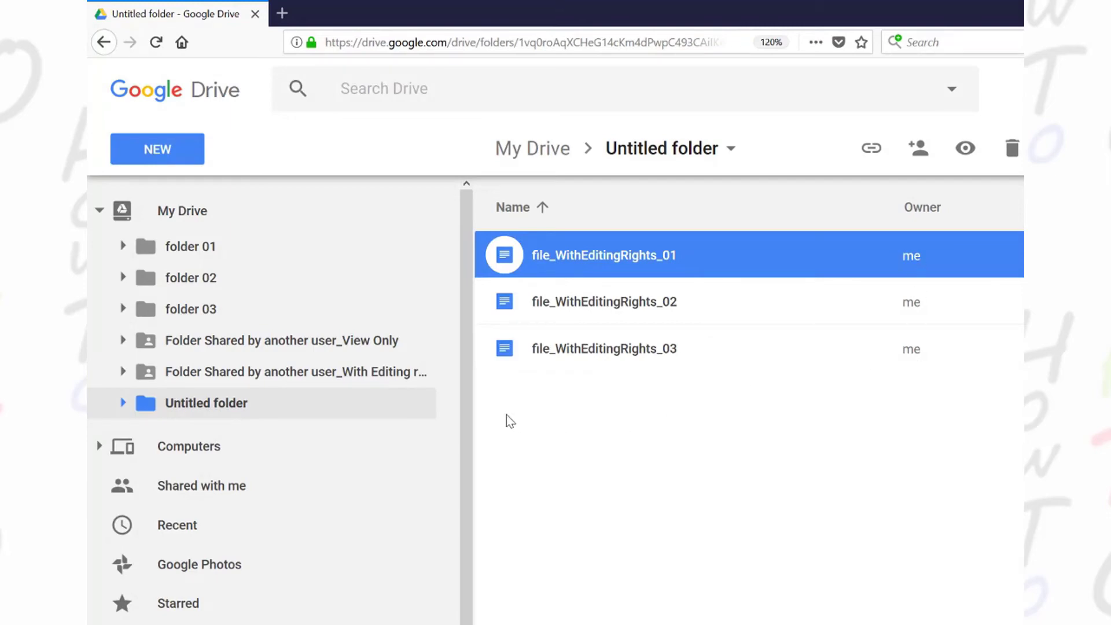
pyautogui.click(347, 371)
pyautogui.click(155, 218)
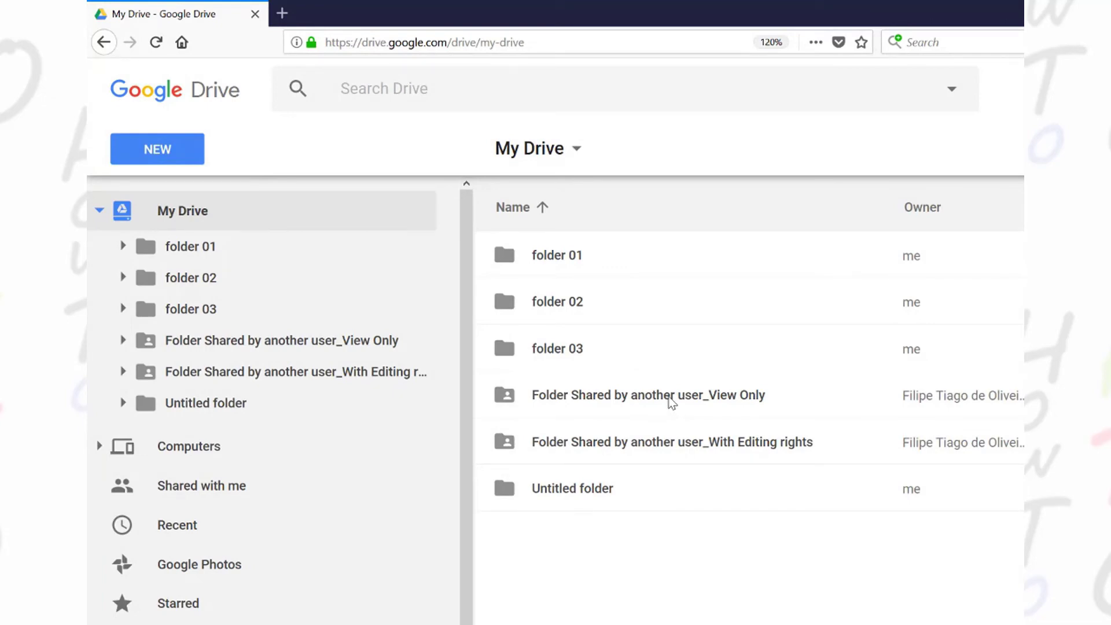
# Copy all four files from the View Only shared folder into My Drive with Make a copy.
pyautogui.click(669, 399)
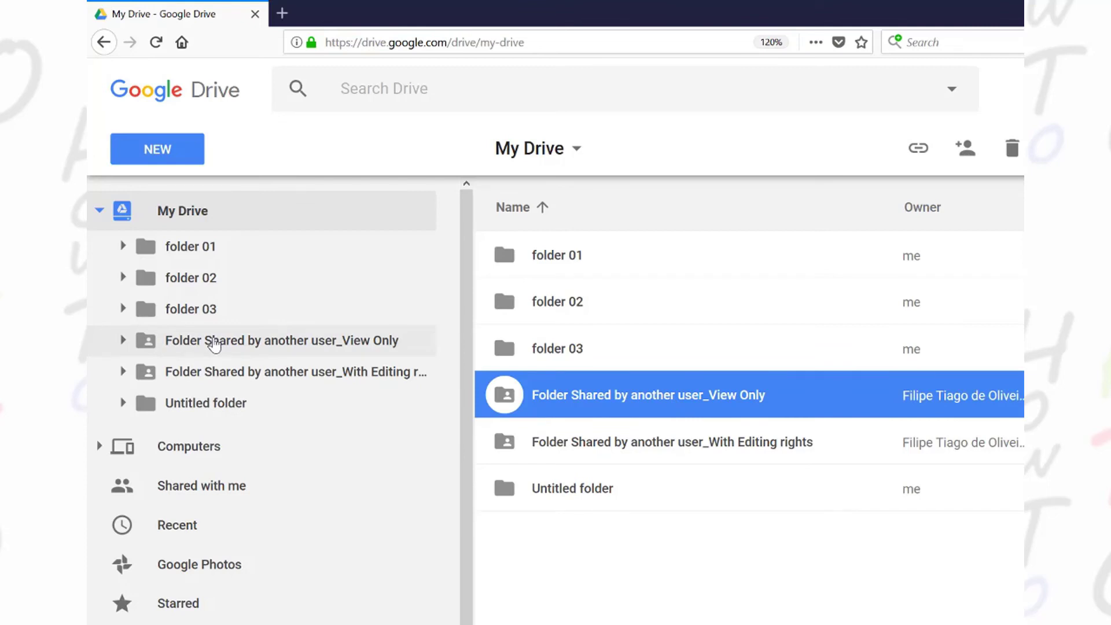
pyautogui.click(215, 345)
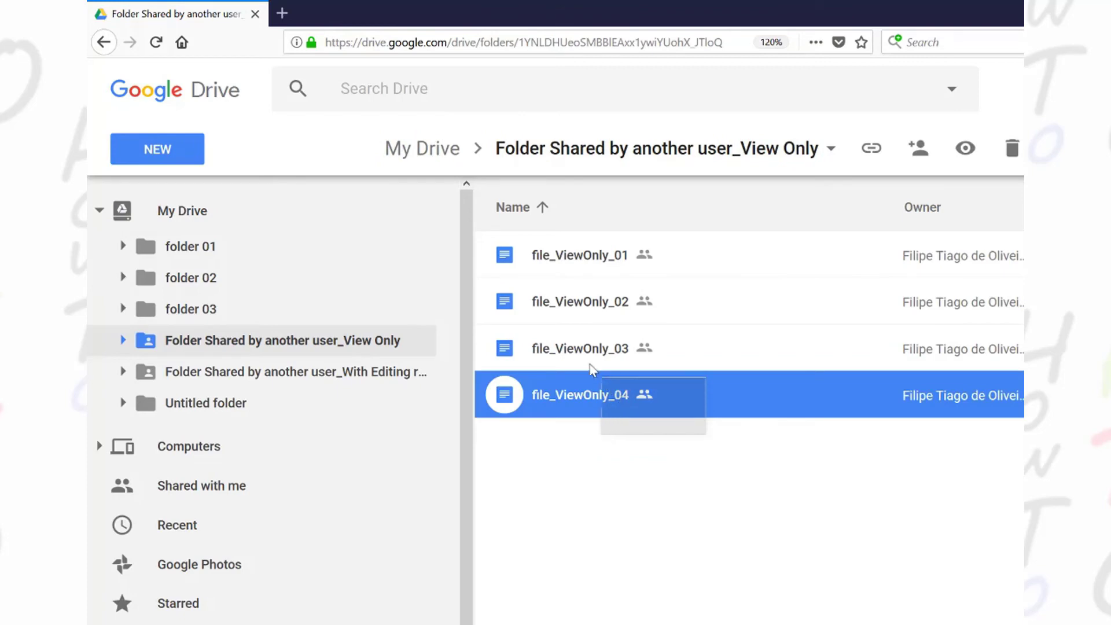
pyautogui.moveTo(678, 420); pyautogui.dragTo(547, 258)
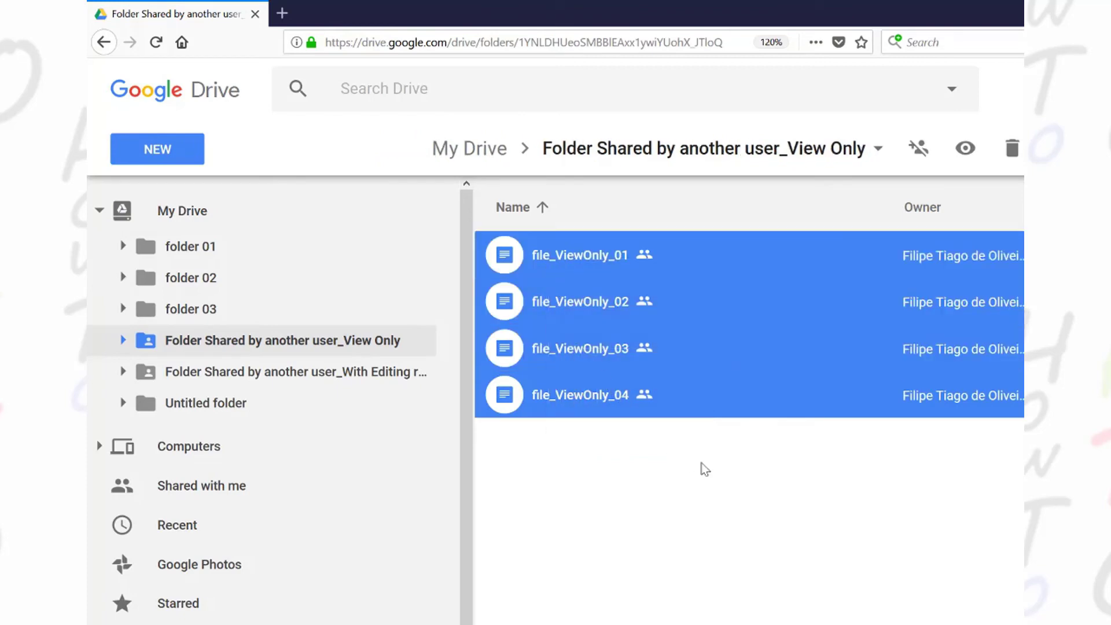
pyautogui.rightClick(605, 353)
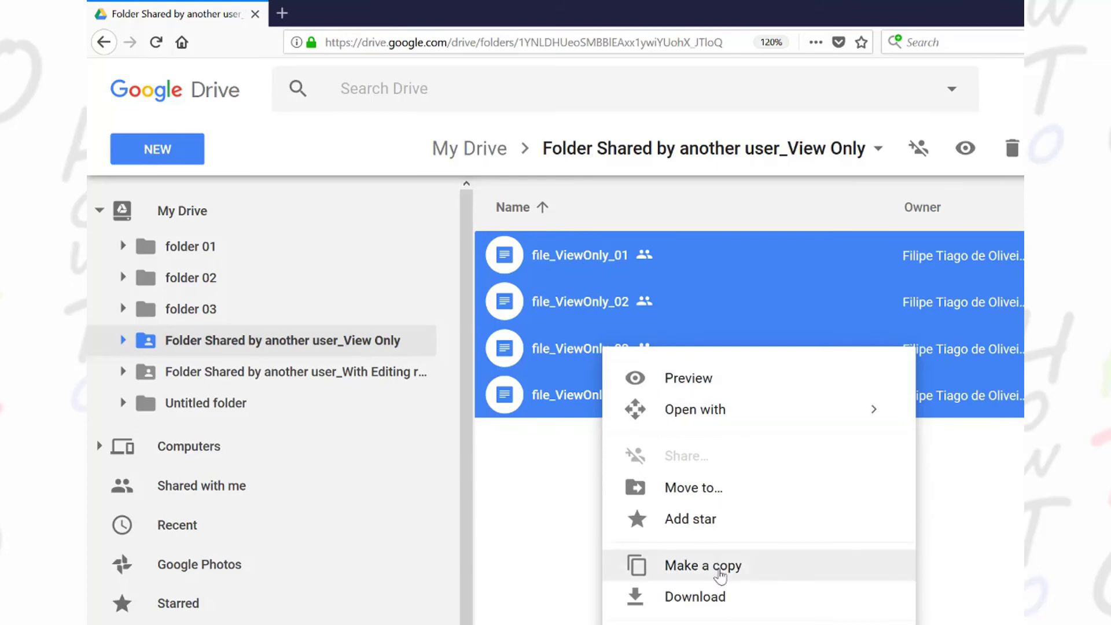
pyautogui.click(720, 572)
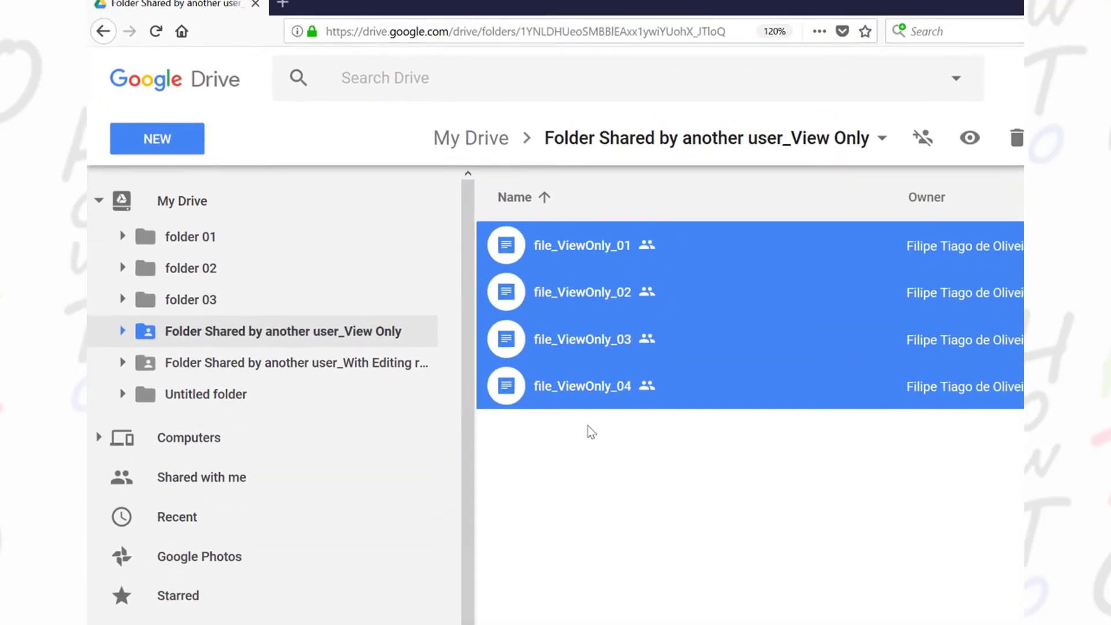
# Create a new folder named 'novo' in My Drive.
pyautogui.click(722, 470)
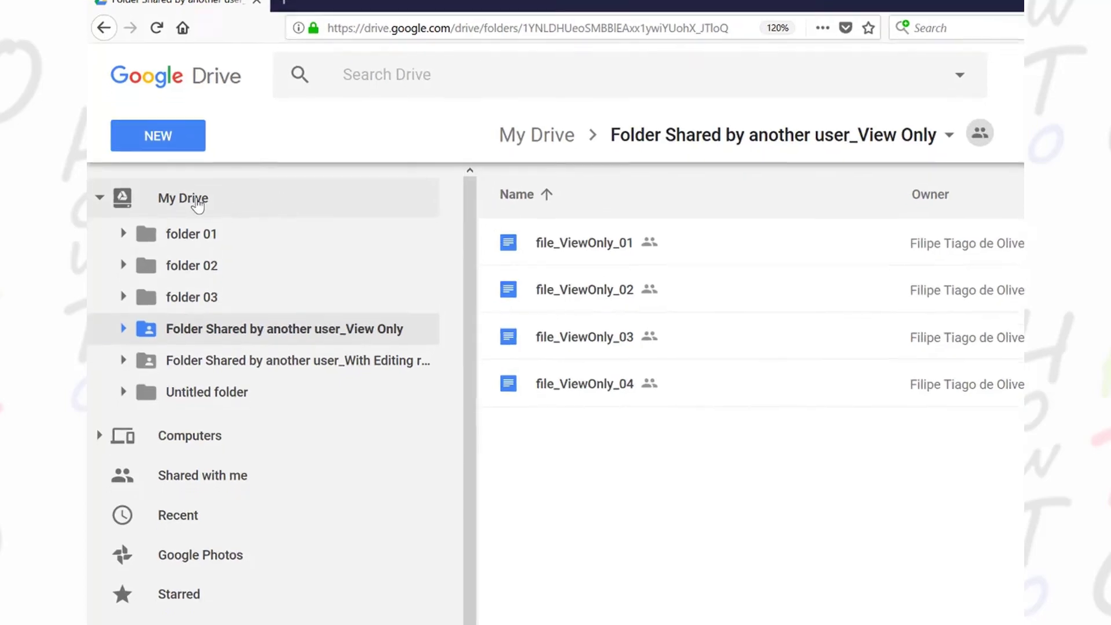
pyautogui.click(196, 201)
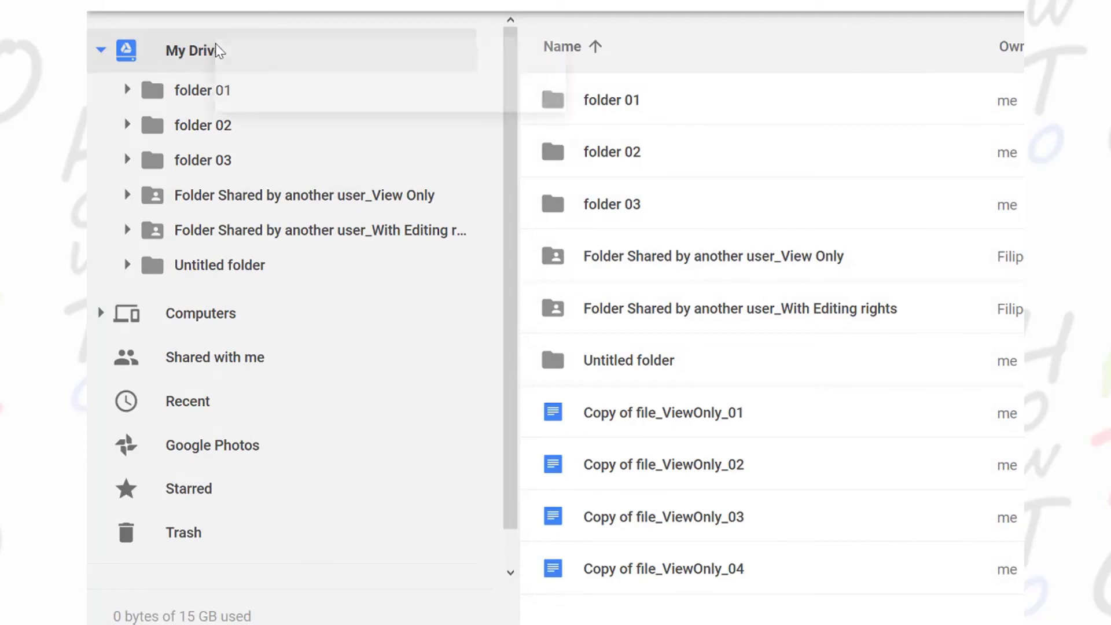
pyautogui.click(297, 76)
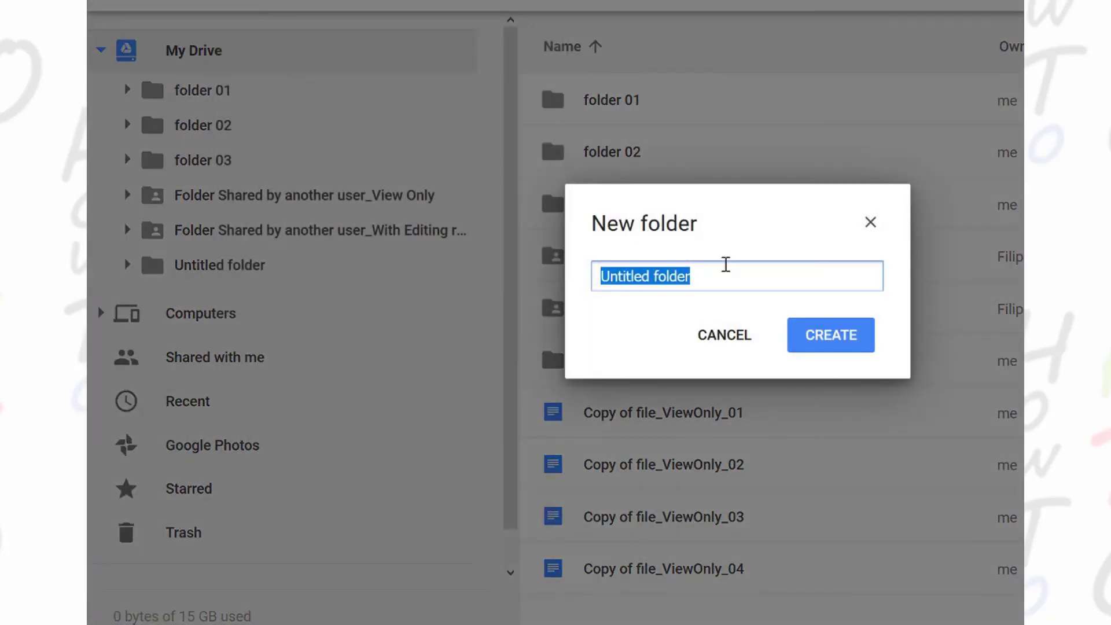
pyautogui.write('no')
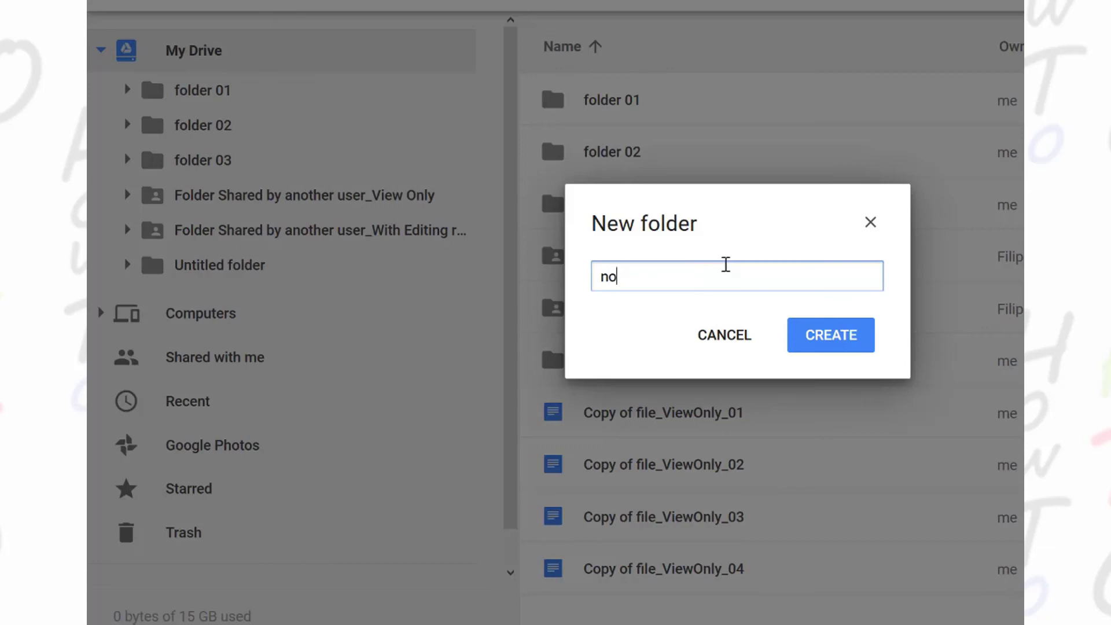
pyautogui.write('ve')
pyautogui.press('BackSpace')
pyautogui.click(811, 338)
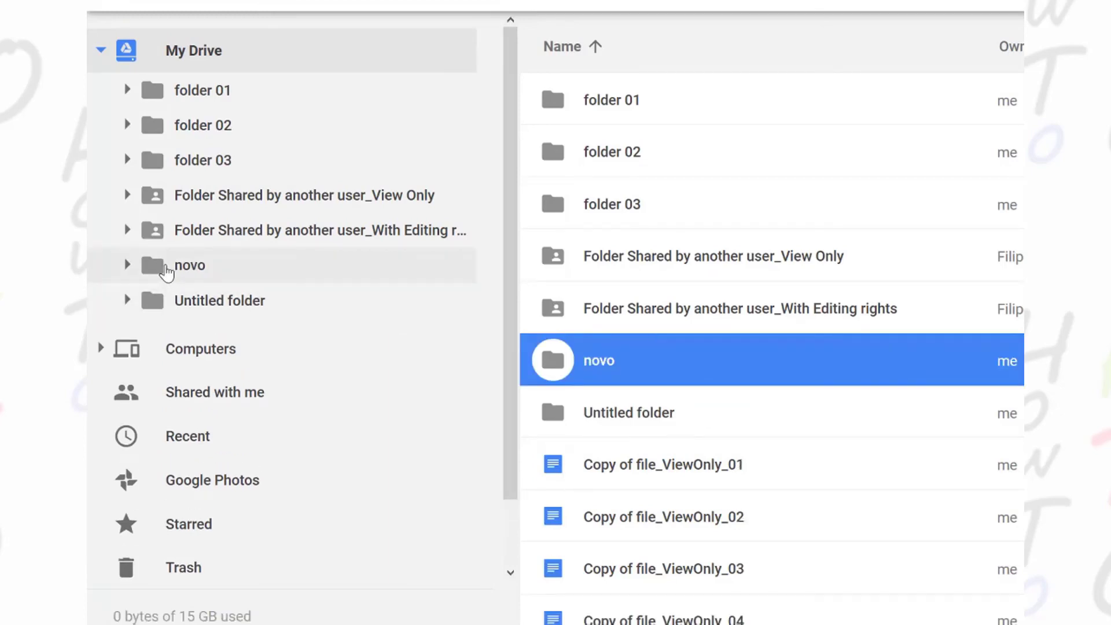
# Select the four Copy of file_ViewOnly documents and move them into novo.
pyautogui.click(190, 60)
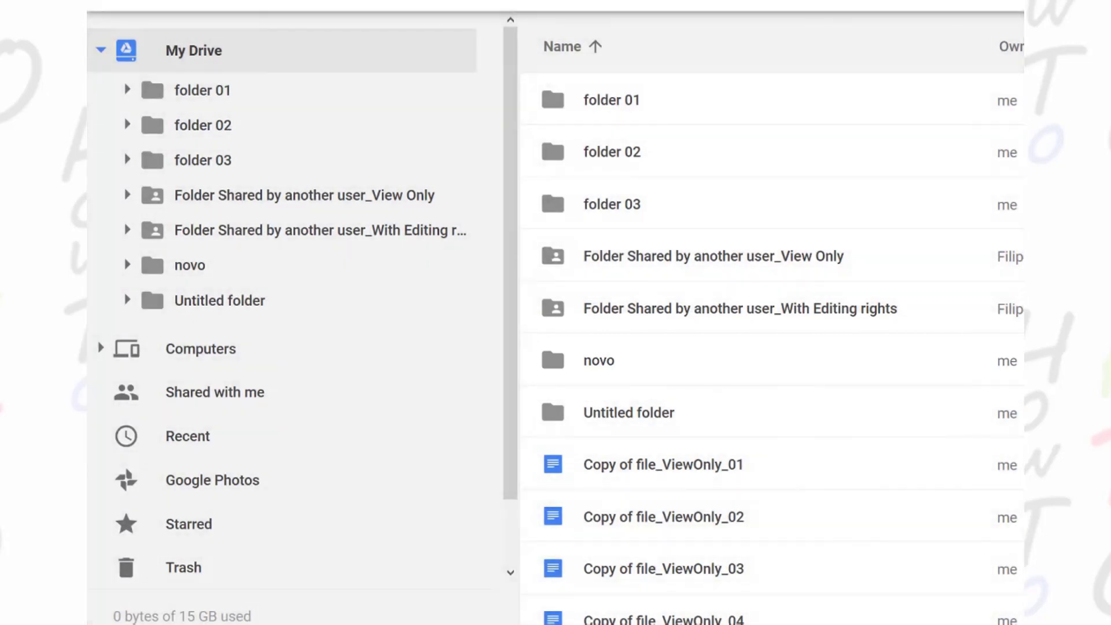
pyautogui.click(791, 410)
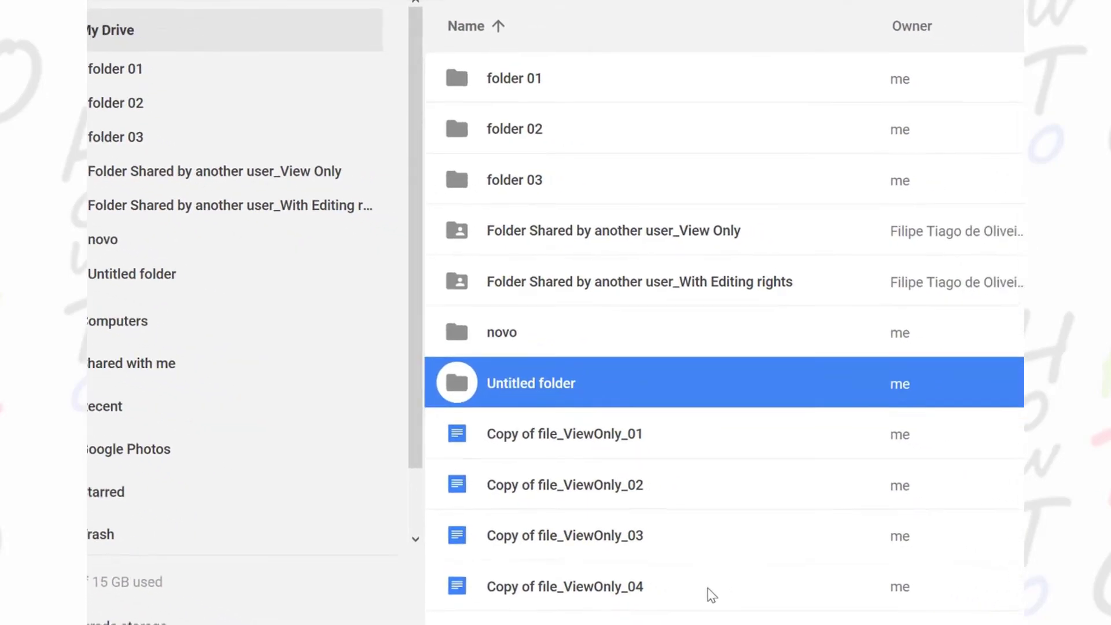
pyautogui.moveTo(644, 595); pyautogui.dragTo(468, 426)
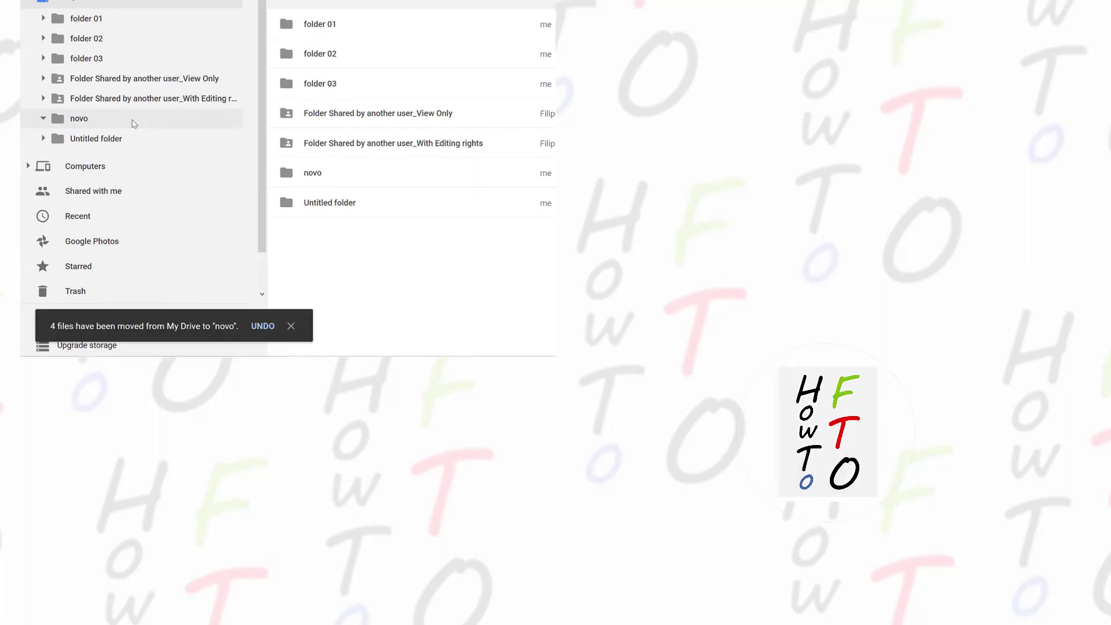
# View the four copies inside novo, then switch to Untitled folder.
pyautogui.click(84, 119)
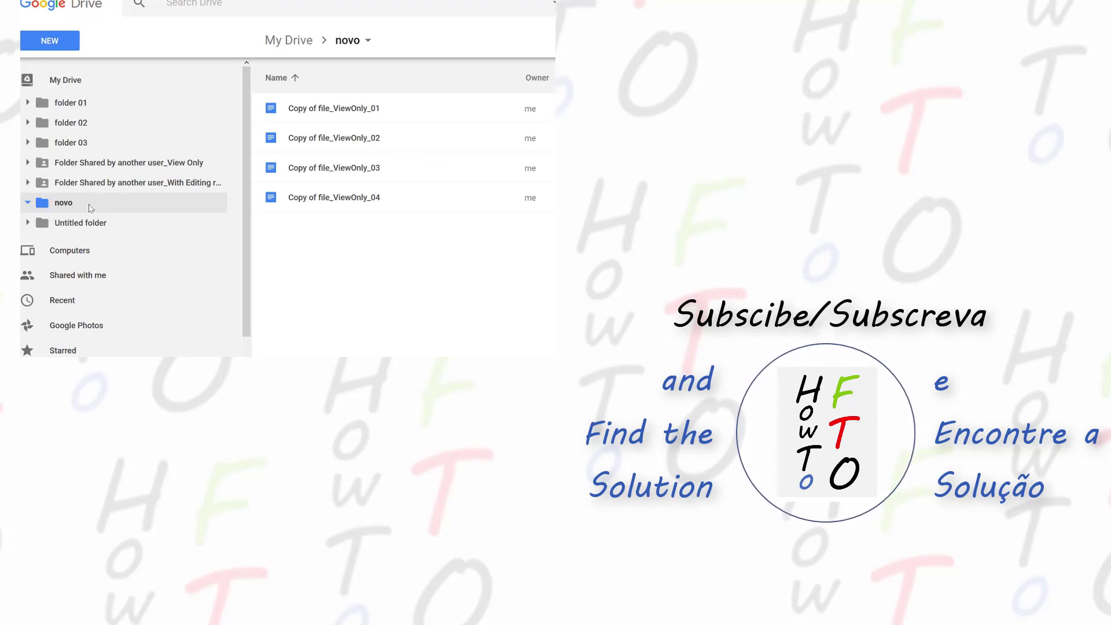
pyautogui.click(108, 226)
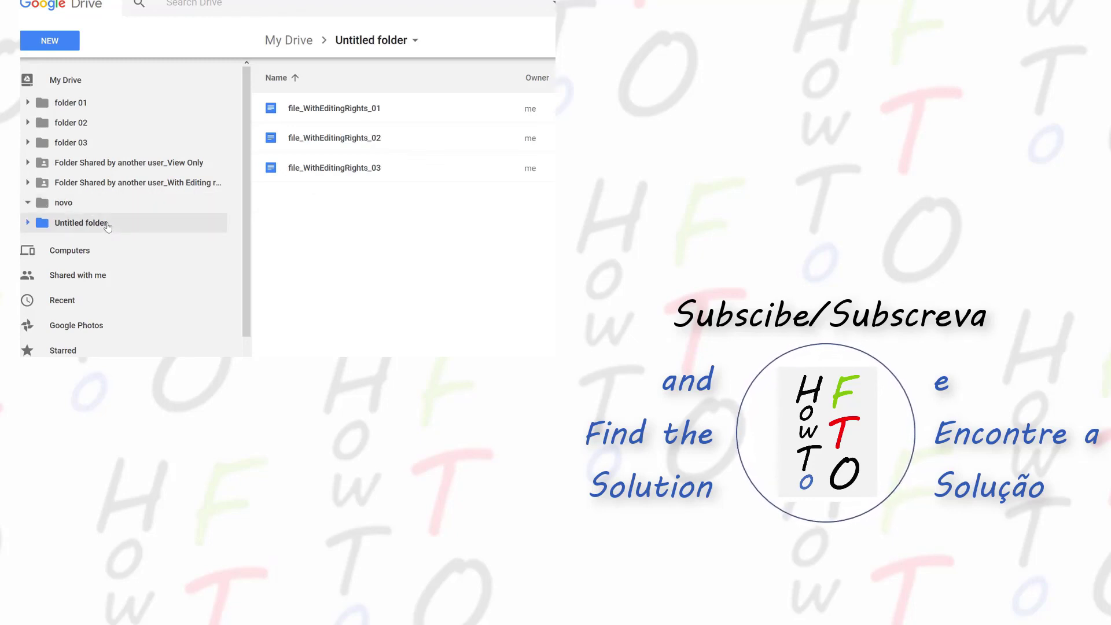